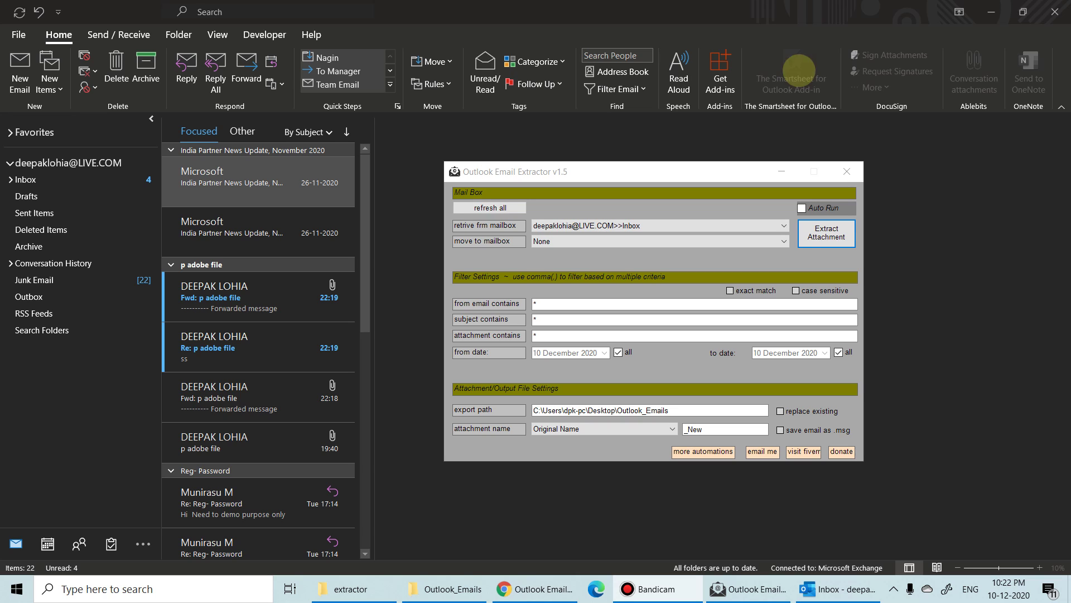
Step: Extract the Inbox attachments, getting 11 attachments from 5 of 22 emails
{"action": "left_click", "coordinate": [569, 171]}
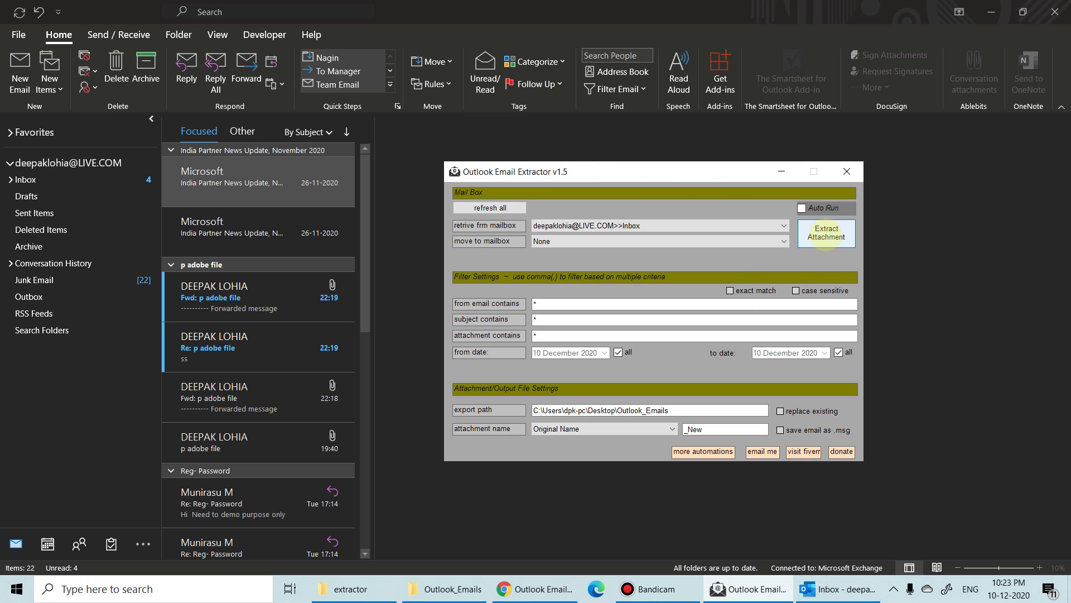
{"action": "left_click", "coordinate": [826, 234]}
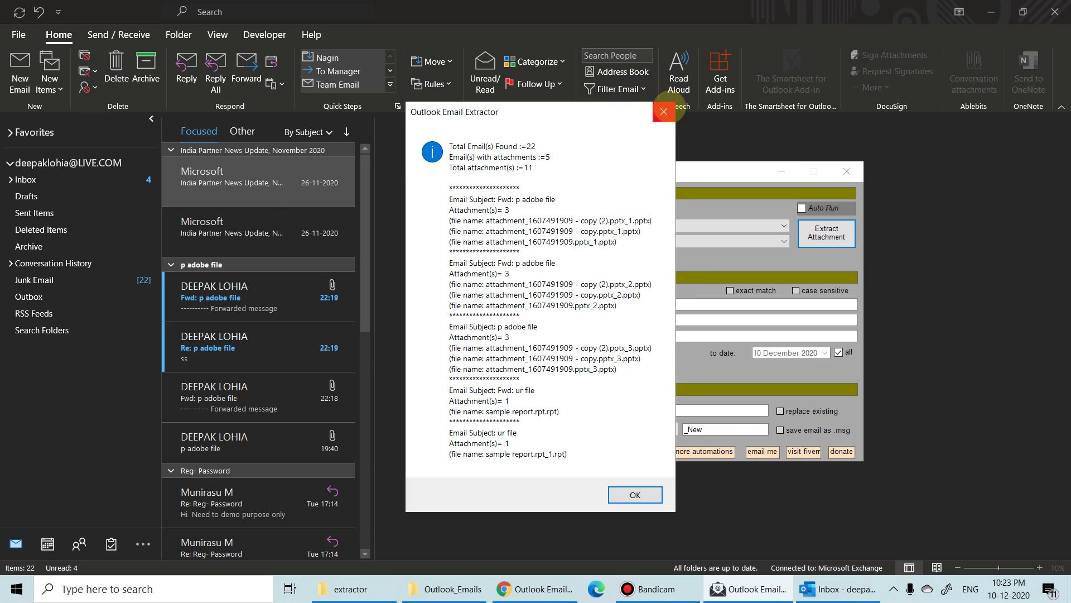
{"action": "left_click", "coordinate": [670, 106]}
Step: Enable Auto Run and maximize the Outlook_Emails folder showing the 14 extracted files
{"action": "left_click", "coordinate": [802, 208]}
{"action": "left_click", "coordinate": [653, 193]}
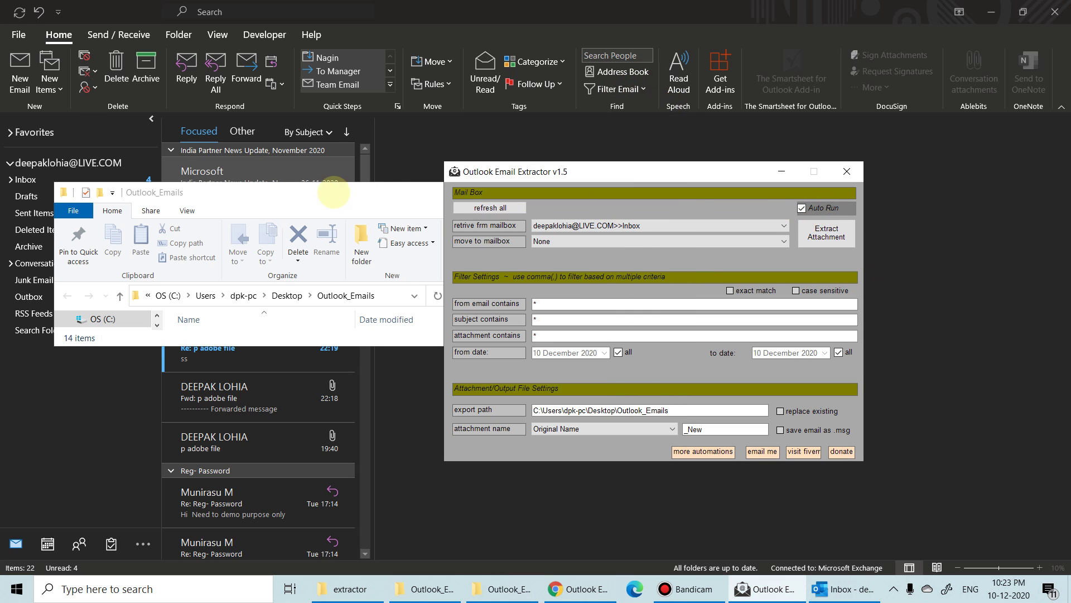
{"action": "double_click", "coordinate": [322, 194]}
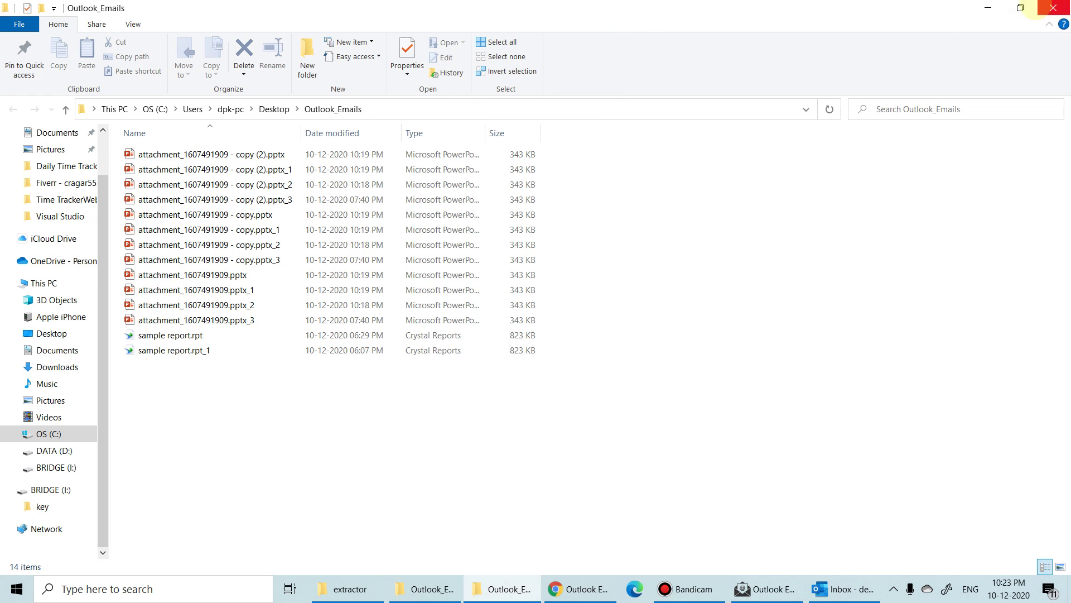
Step: Minimize the export folder and check the sender and subject wildcard filters
{"action": "left_click", "coordinate": [987, 8]}
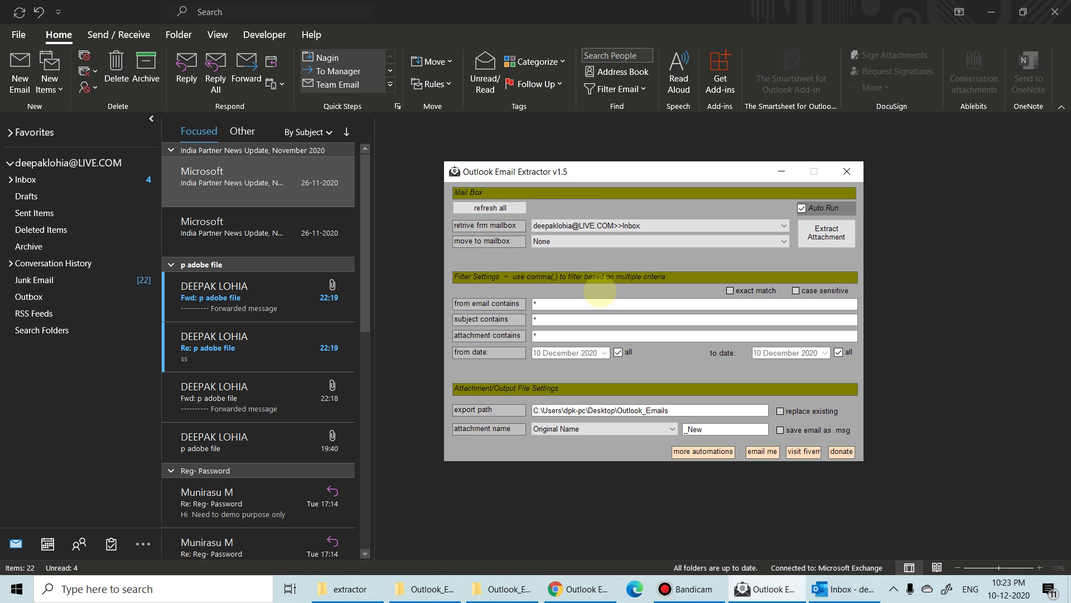
{"action": "left_click", "coordinate": [637, 303]}
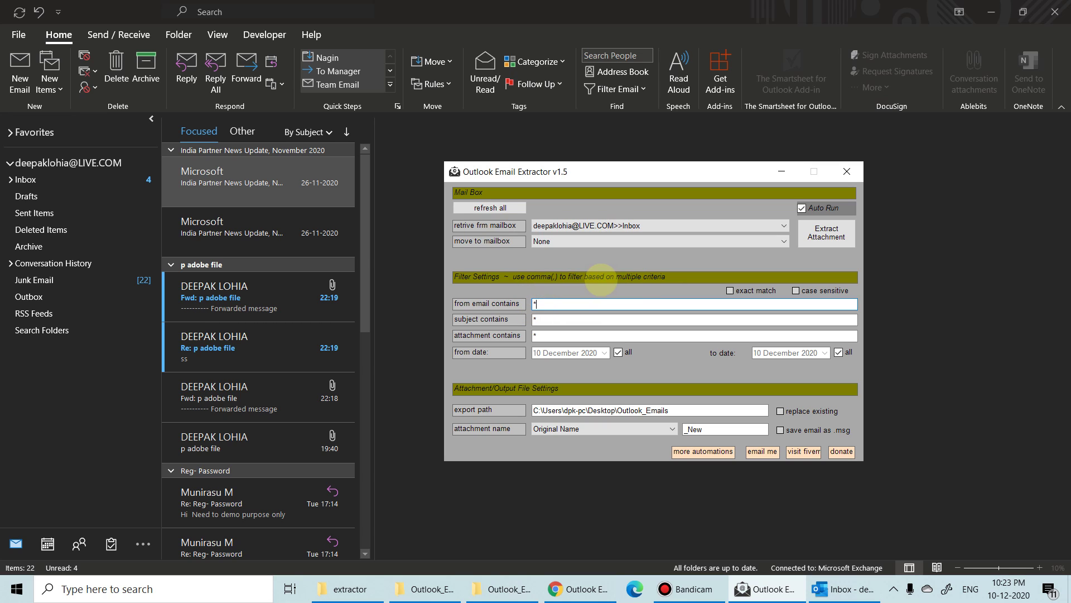
{"action": "left_click", "coordinate": [545, 318]}
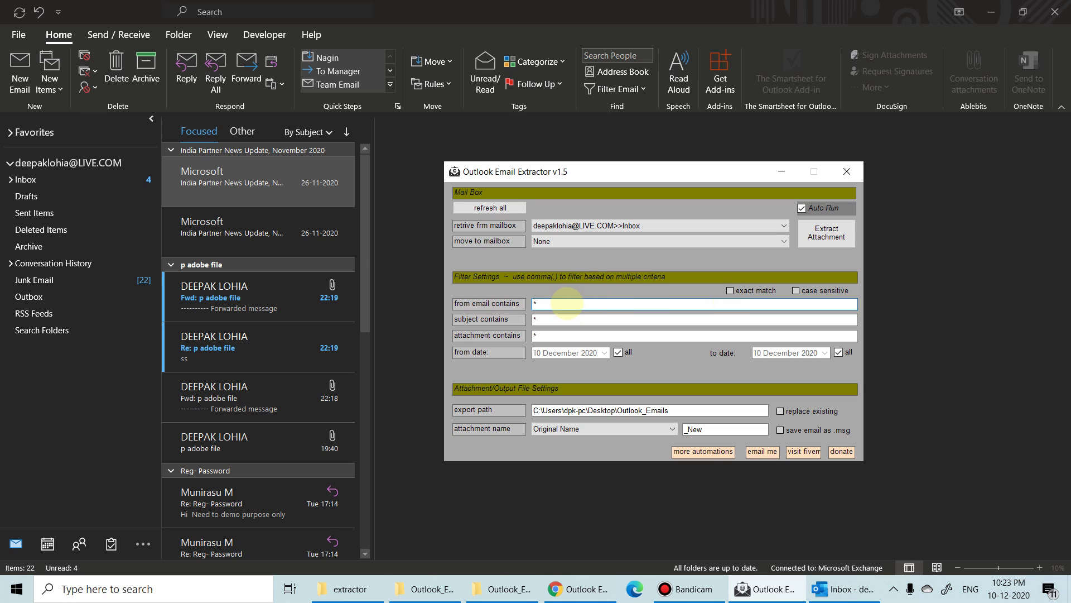
{"action": "left_click", "coordinate": [548, 303]}
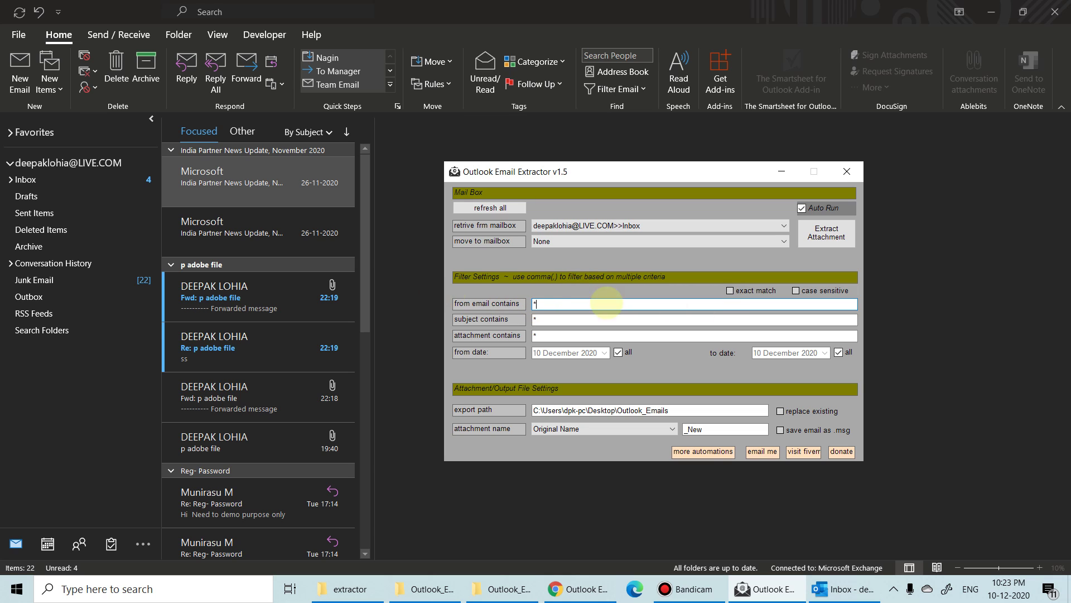
{"action": "left_click", "coordinate": [586, 319]}
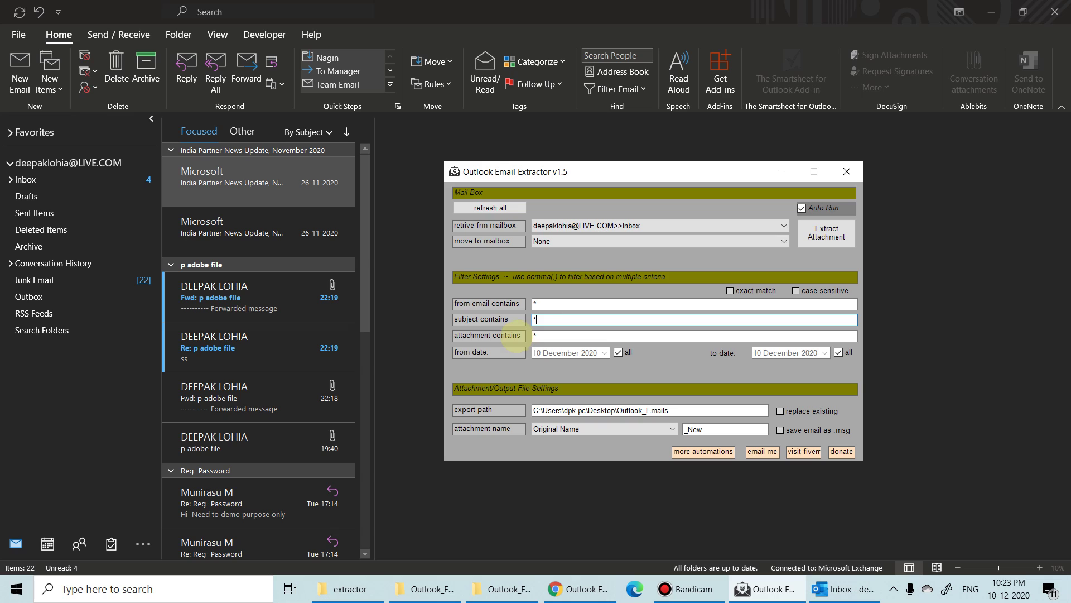
Step: Select the attachment filter's '*' wildcard and toggle the from-date 'all' option off and on
{"action": "left_click", "coordinate": [575, 335]}
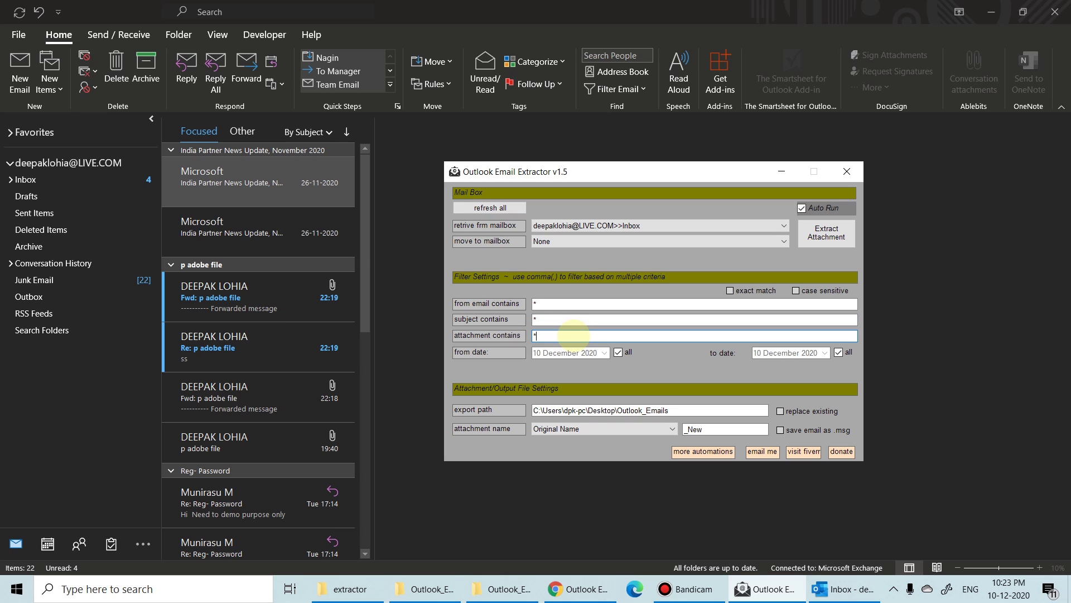
{"action": "left_click_drag", "start_coordinate": [574, 335], "coordinate": [670, 333]}
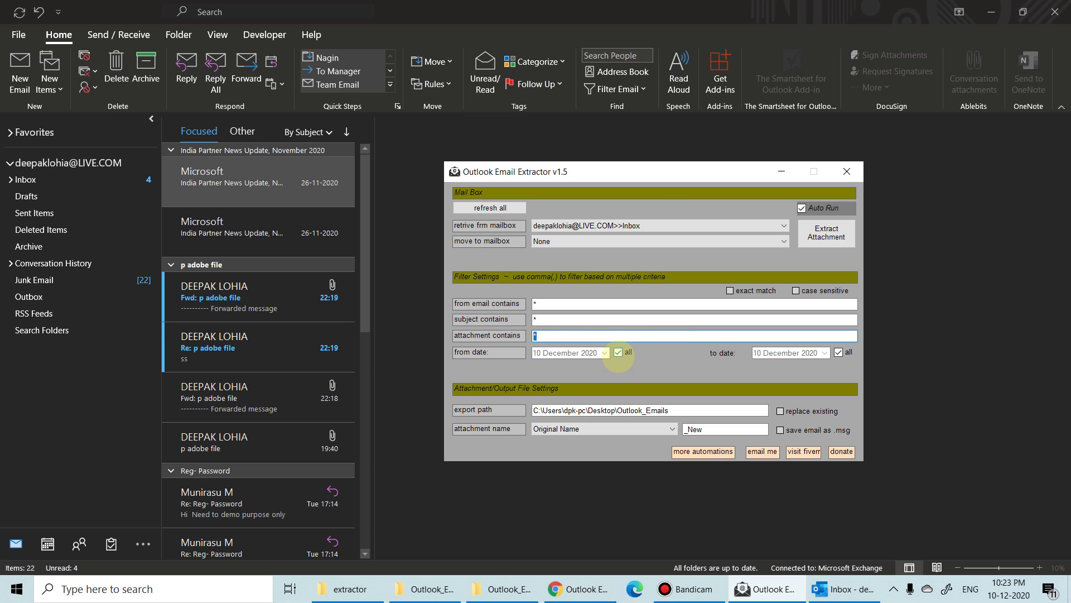
{"action": "left_click", "coordinate": [617, 352]}
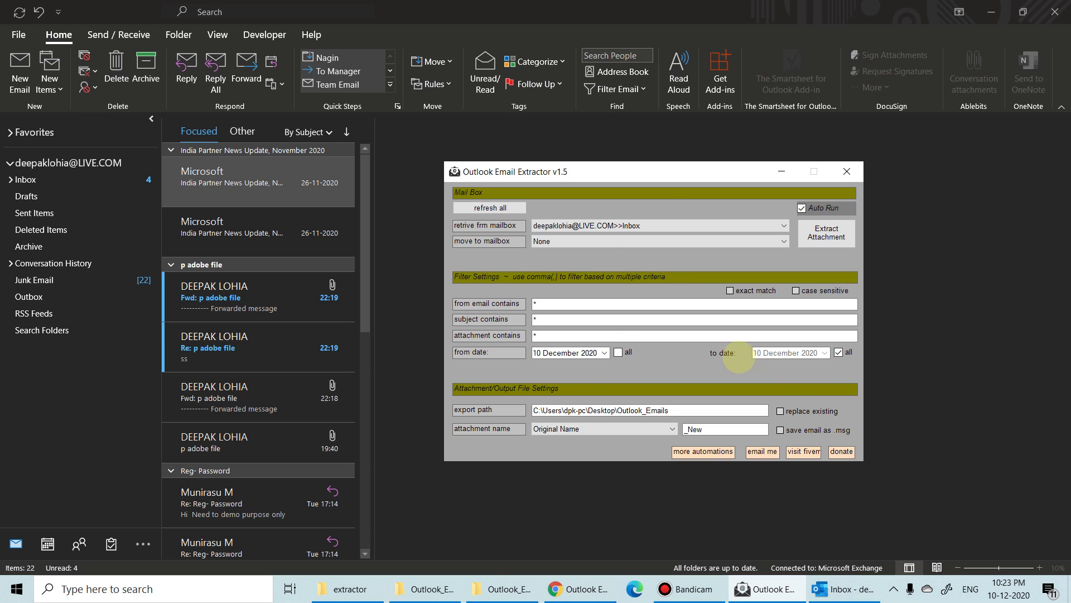
{"action": "left_click", "coordinate": [619, 352]}
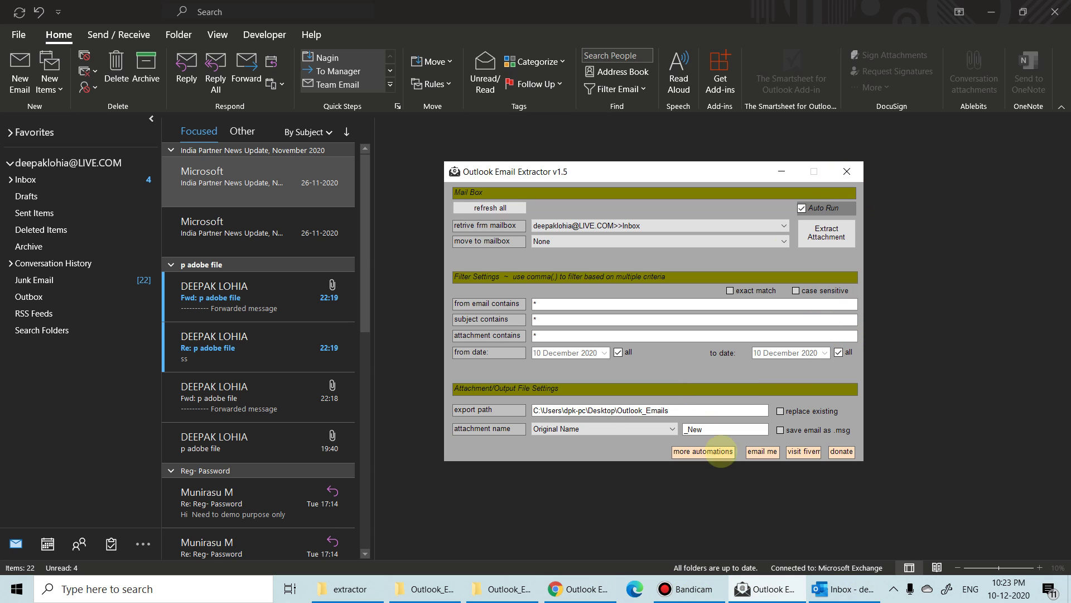
Step: Change 'Same' to 'Save' in the title slide's third bullet, then go to the Benefits slide
{"action": "left_click", "coordinate": [678, 588]}
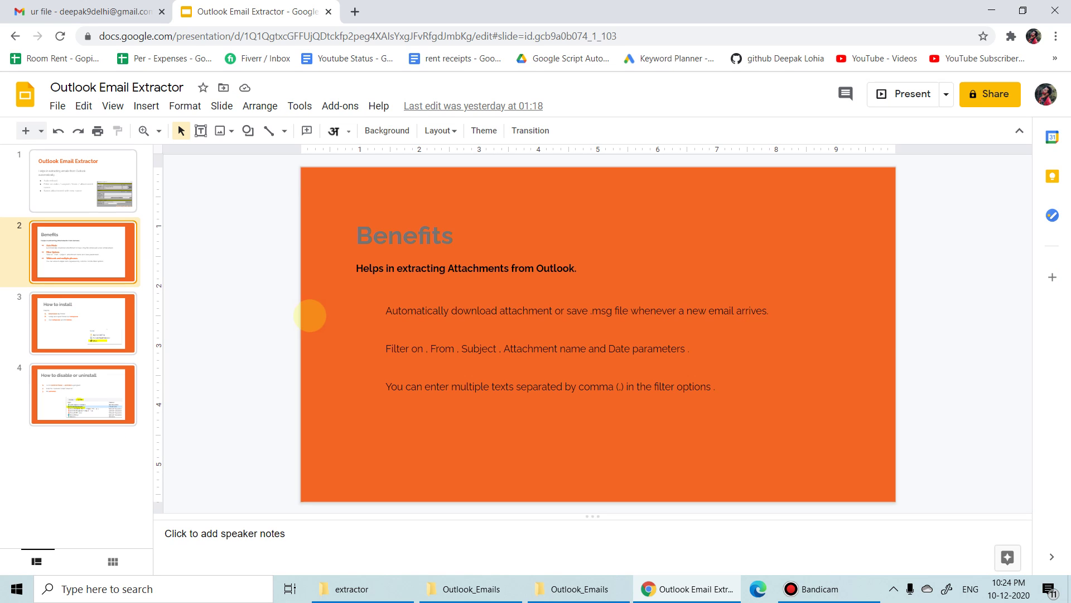
{"action": "left_click", "coordinate": [82, 180]}
{"action": "left_click", "coordinate": [387, 390]}
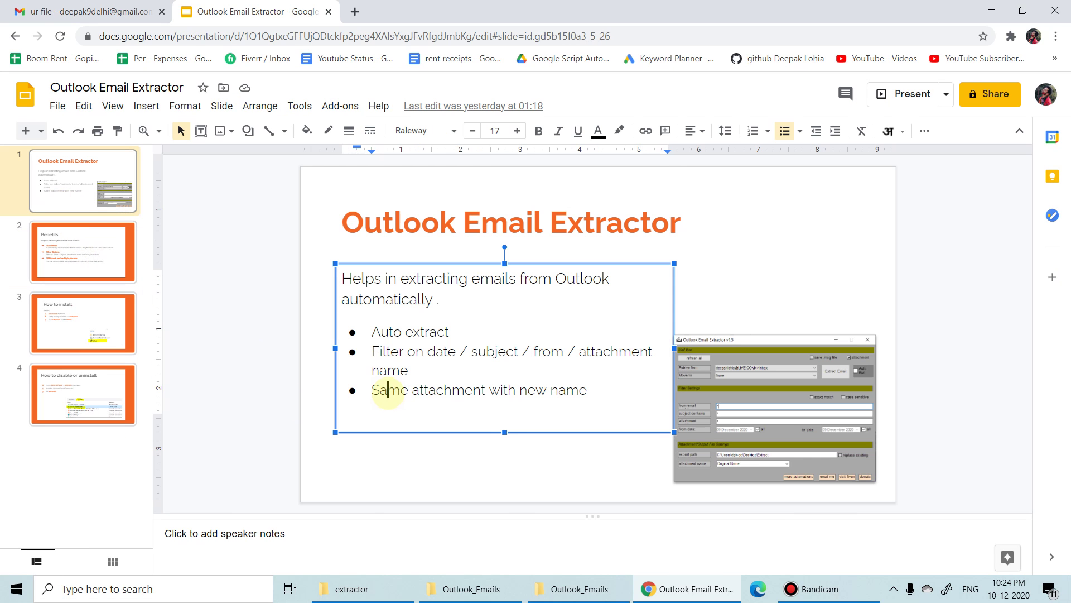
{"action": "double_click", "coordinate": [388, 390]}
{"action": "type", "text": "Save"}
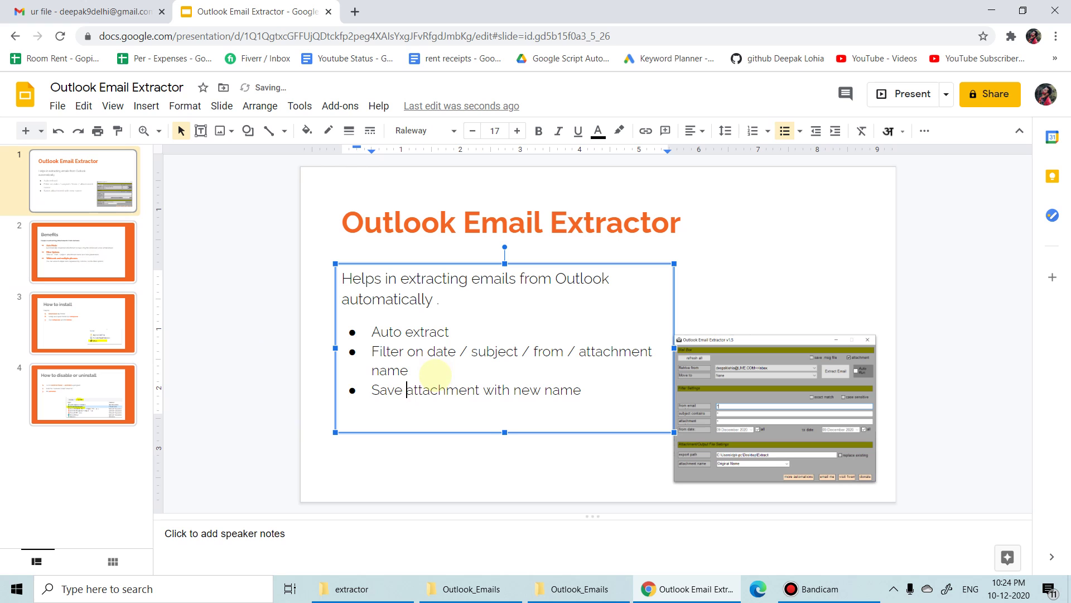
{"action": "left_click", "coordinate": [435, 371]}
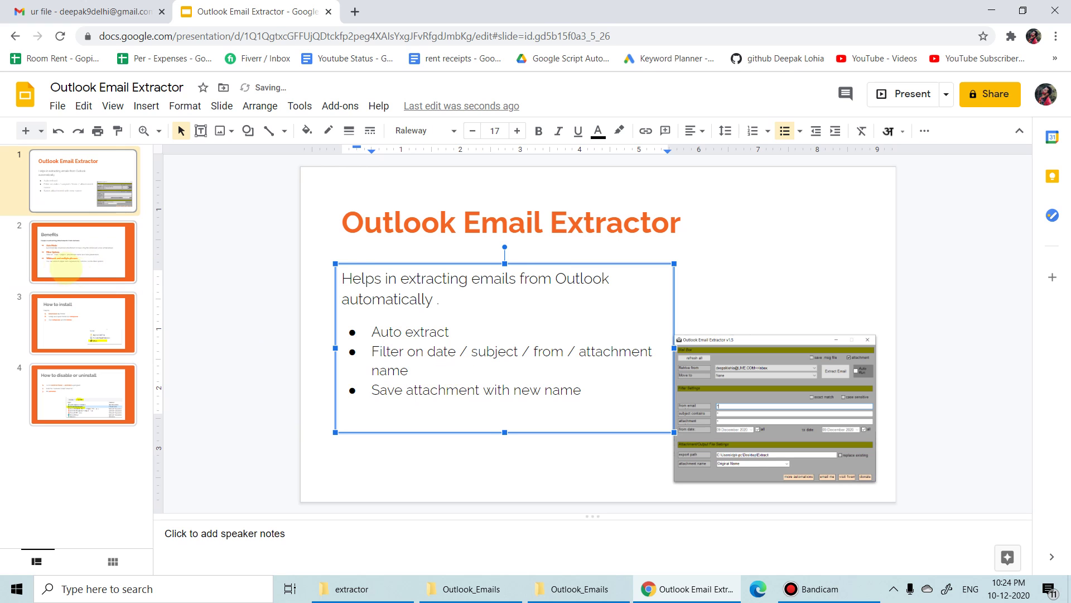
{"action": "key", "text": "Page_Down"}
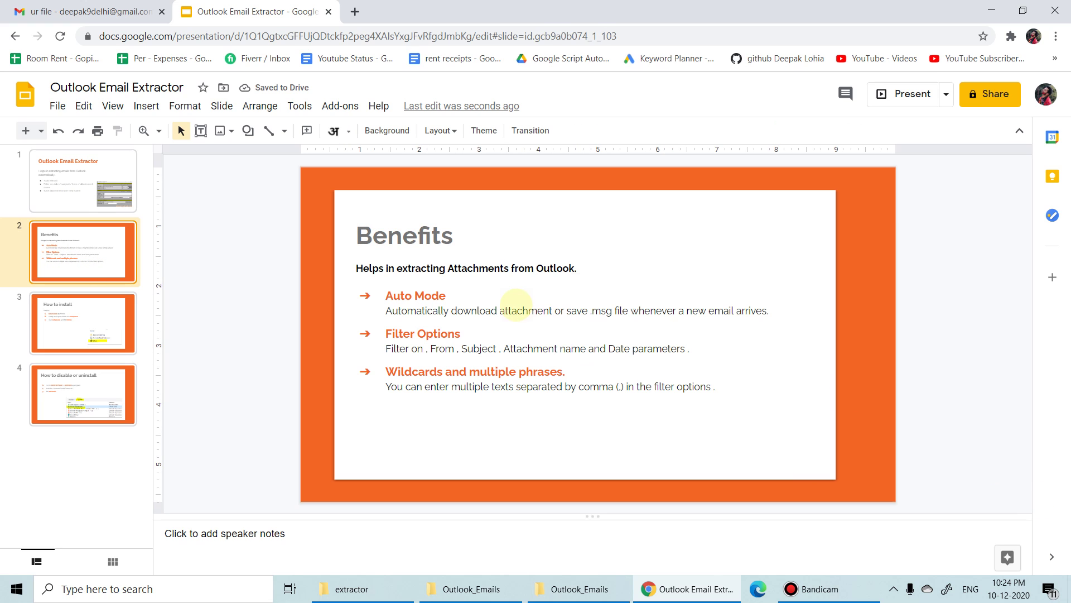
Step: Edit the Benefits slide's Auto Mode and Filter Options paragraphs
{"action": "triple_click", "coordinate": [426, 295]}
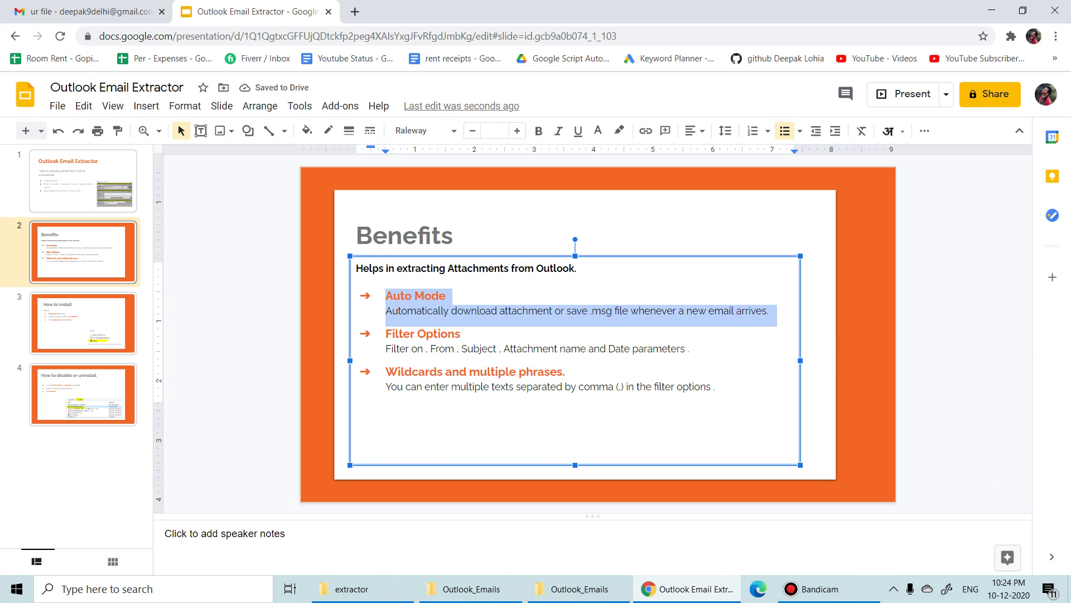
{"action": "left_click", "coordinate": [452, 296]}
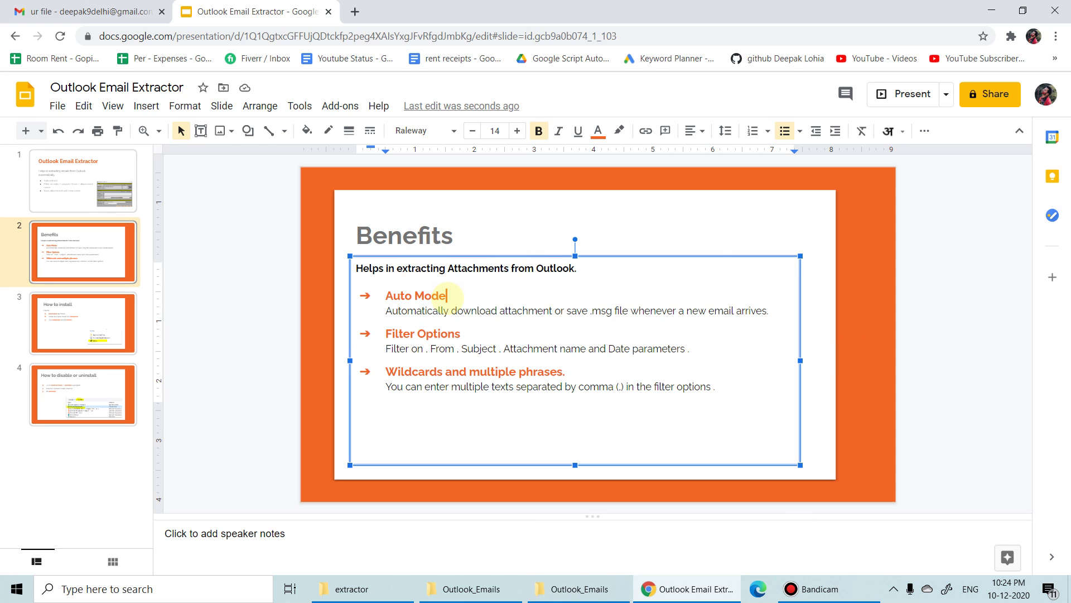
{"action": "left_click_drag", "start_coordinate": [447, 296], "coordinate": [413, 296]}
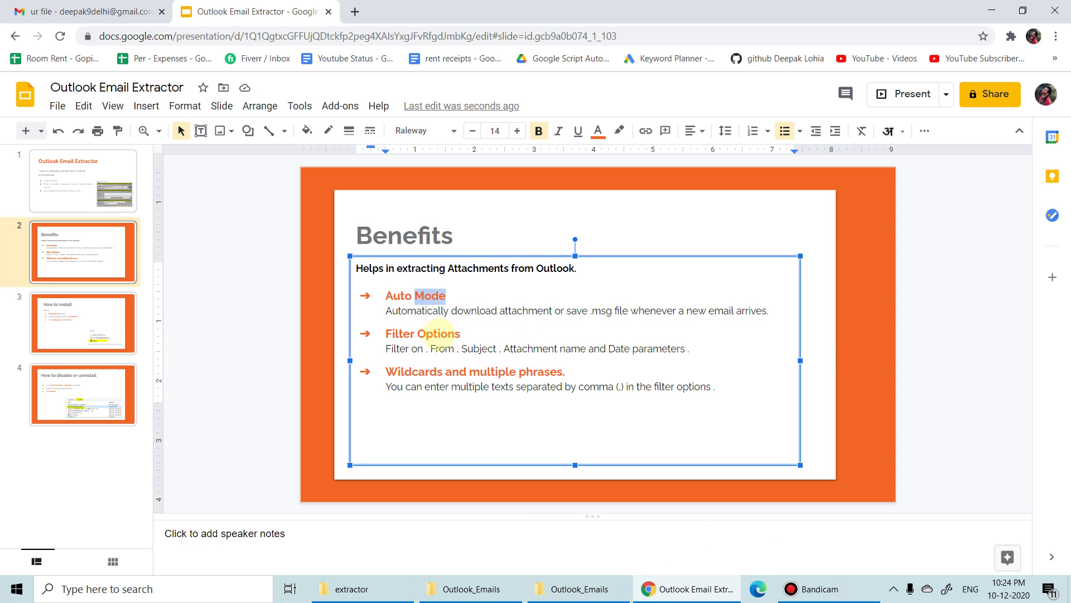
{"action": "left_click", "coordinate": [435, 333]}
{"action": "triple_click", "coordinate": [436, 333]}
{"action": "left_click", "coordinate": [409, 348]}
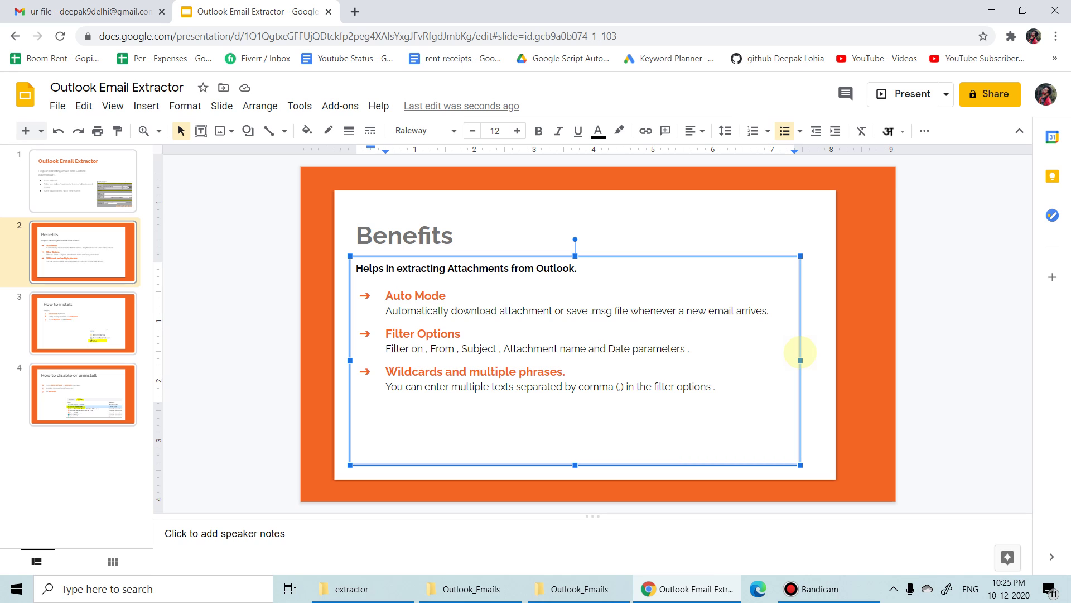
{"action": "type", "text": " you can als"}
{"action": "type", "text": "o multpl"}
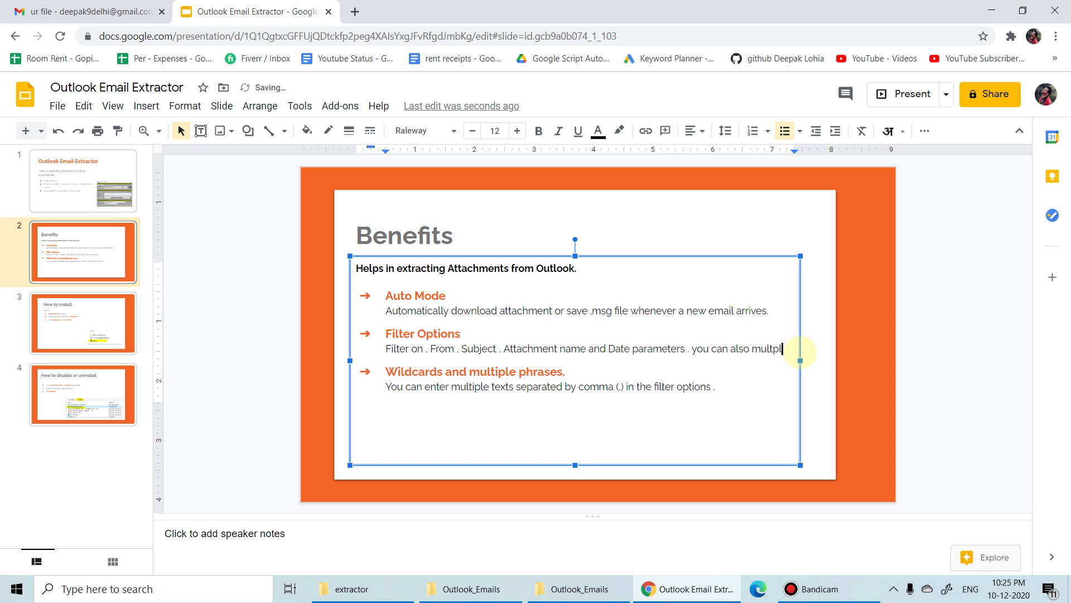
{"action": "key", "text": "BackSpace"}
{"action": "key", "text": "BackSpace"}
{"action": "type", "text": "iple f"}
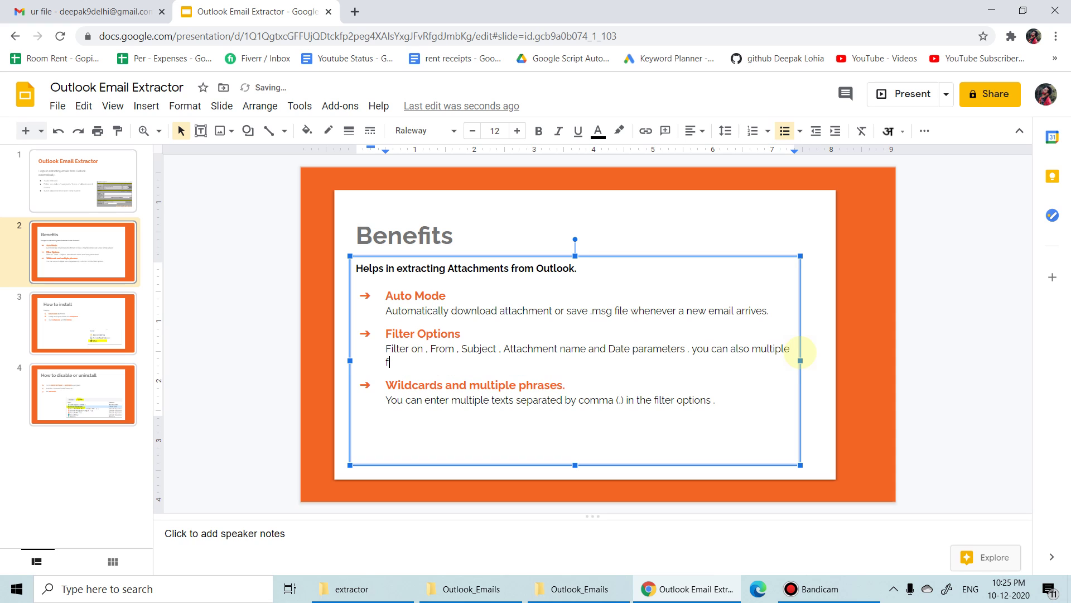
{"action": "type", "text": "ilter in subject or from seperated by comma."}
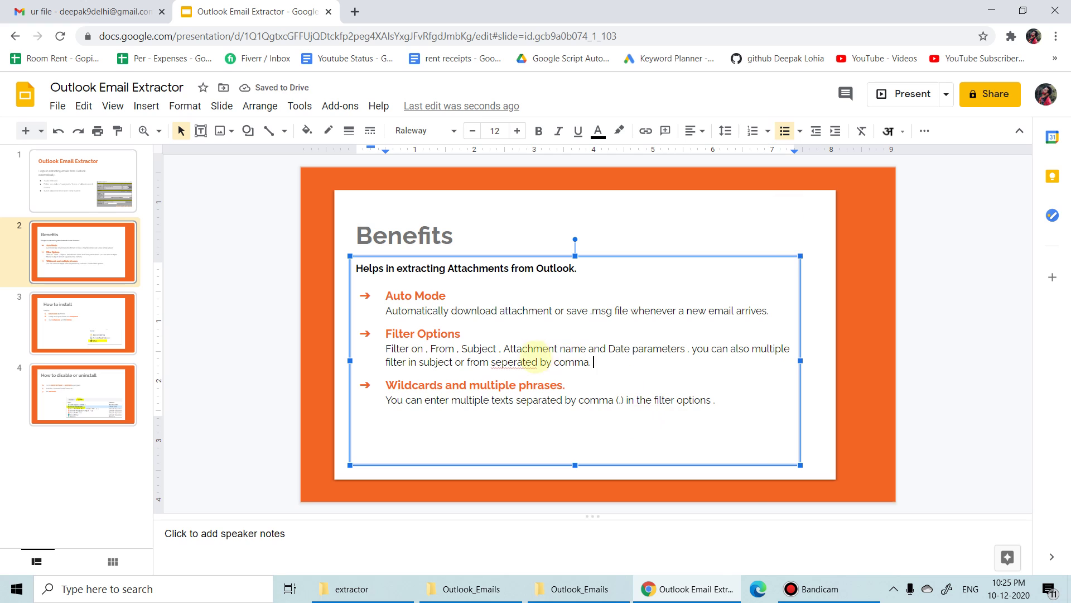
Step: Correct 'seperated' to 'separated' and show the How to install slide
{"action": "right_click", "coordinate": [528, 362]}
{"action": "left_click", "coordinate": [586, 206]}
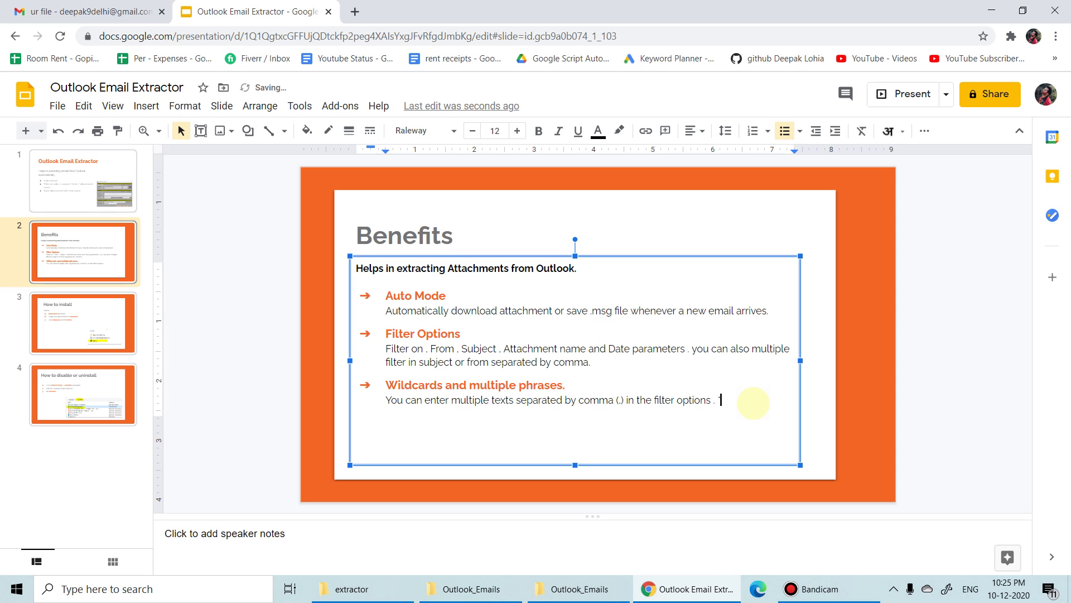
{"action": "type", "text": "'"}
{"action": "type", "text": "'"}
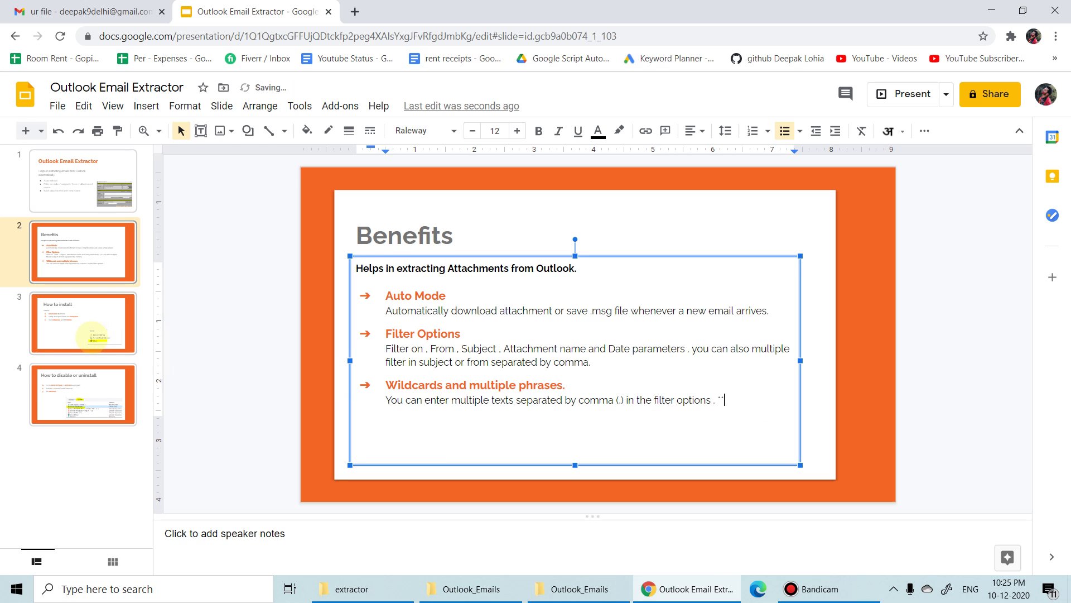
{"action": "left_click", "coordinate": [73, 330]}
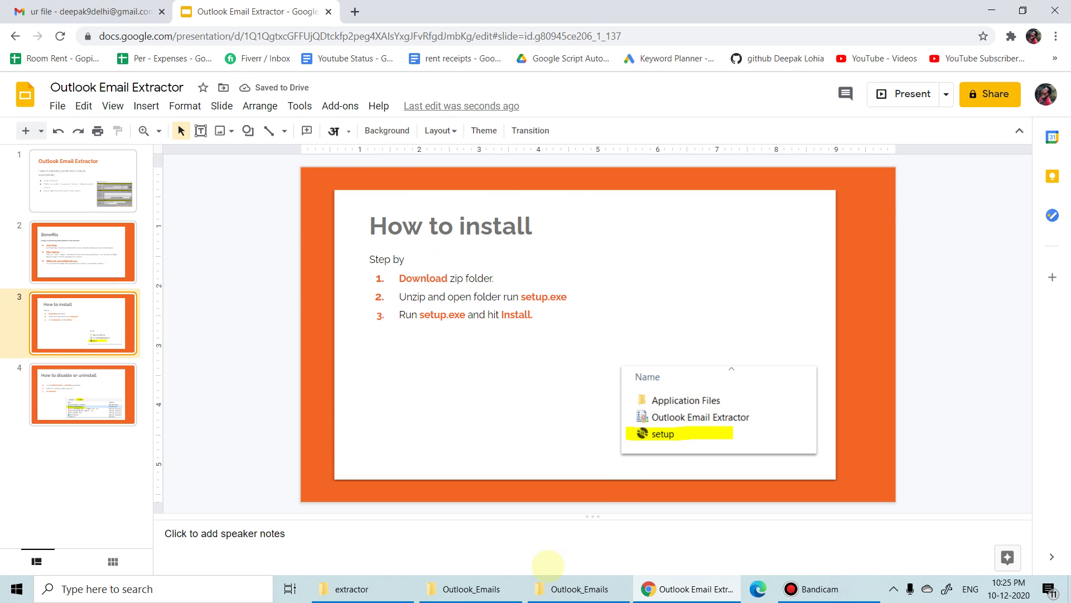
Step: Open the extractor folder from the desktop and run its setup application
{"action": "key", "text": "super+d"}
{"action": "double_click", "coordinate": [132, 443]}
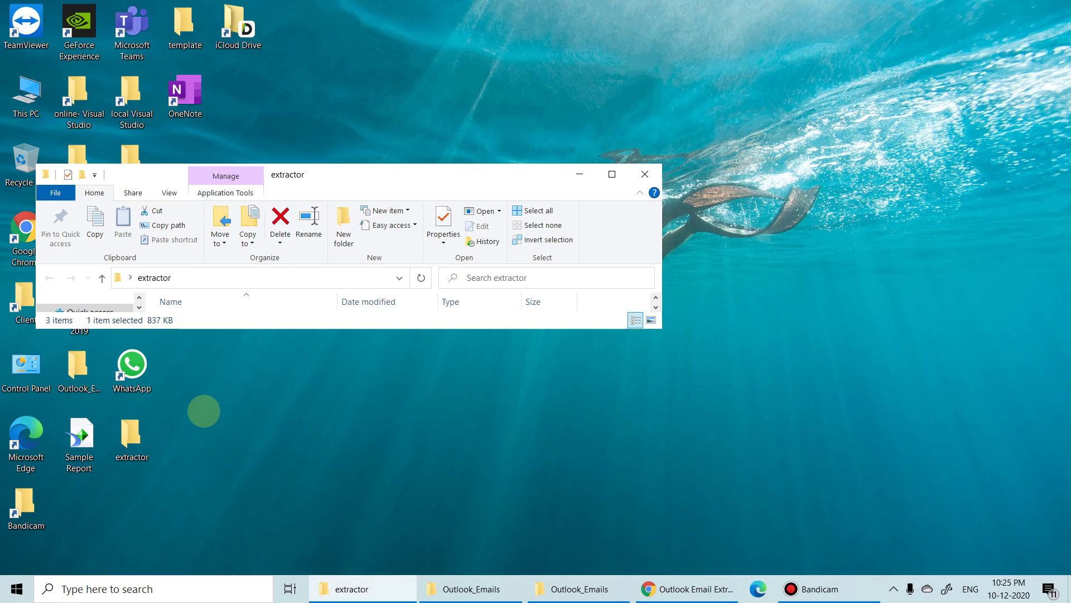
{"action": "double_click", "coordinate": [410, 173]}
{"action": "double_click", "coordinate": [148, 184]}
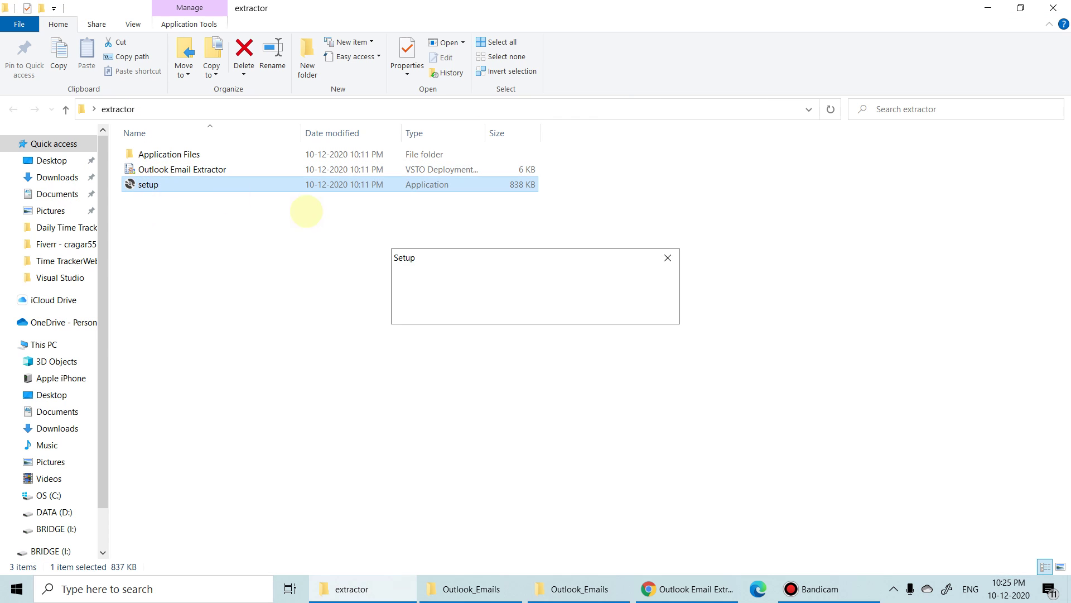
Step: Install the Outlook customization and launch Outlook from Start search
{"action": "left_click", "coordinate": [626, 370]}
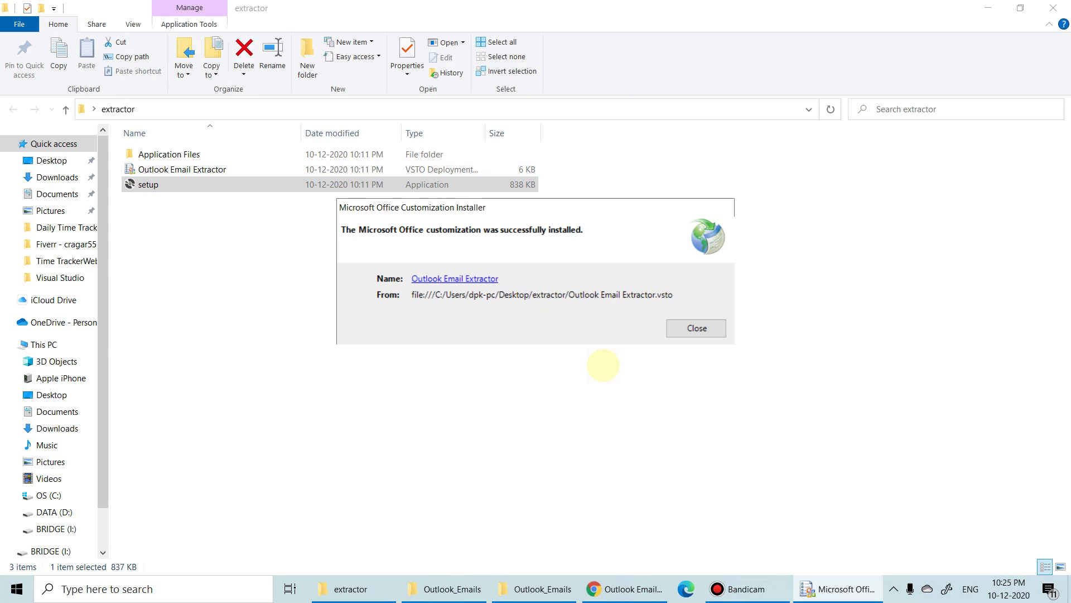
{"action": "left_click", "coordinate": [697, 328]}
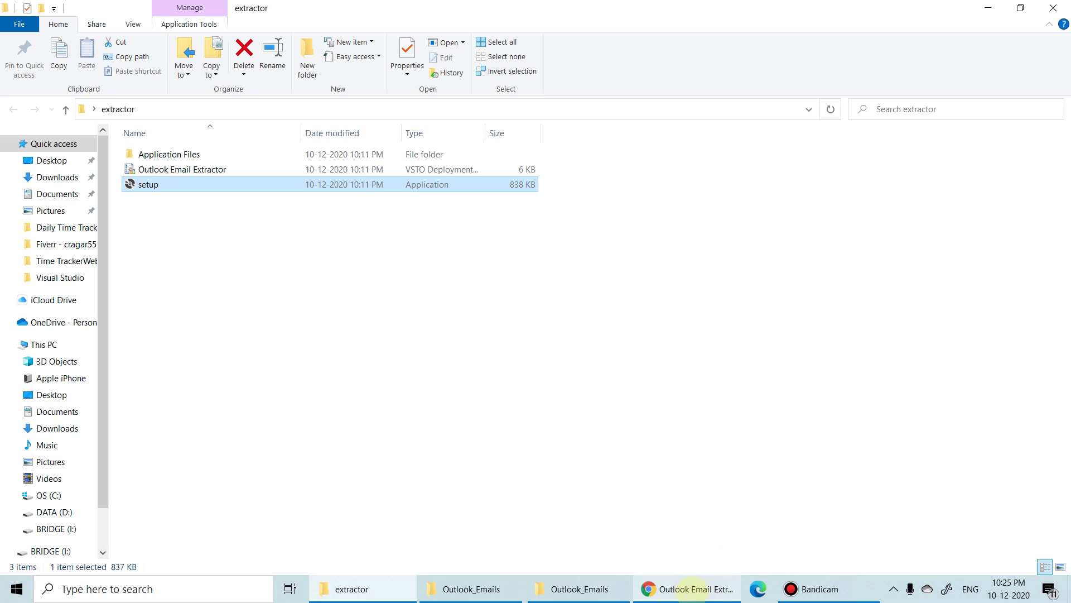
{"action": "left_click", "coordinate": [17, 588]}
{"action": "type", "text": "o"}
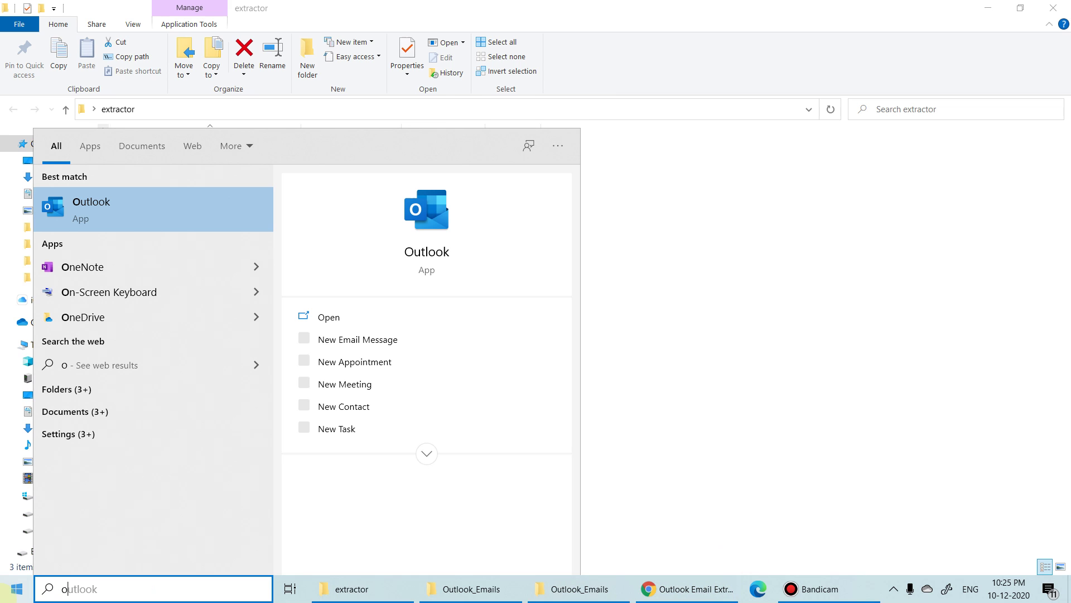
{"action": "type", "text": "uyt"}
{"action": "key", "text": "Return"}
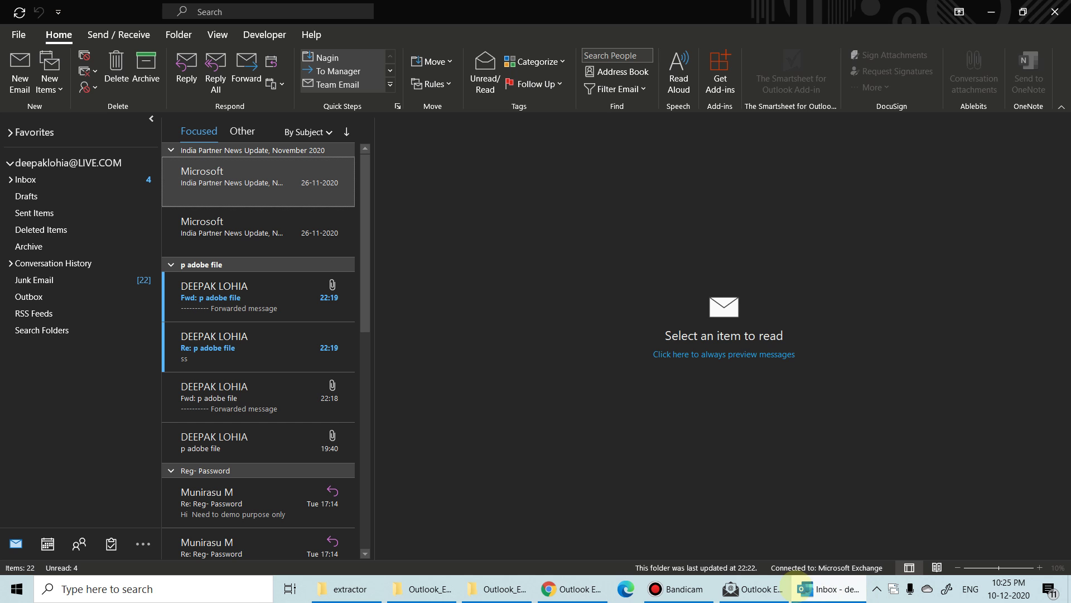
Step: Move the extractor form over Outlook and keep the destination mailbox at None
{"action": "left_click", "coordinate": [751, 588]}
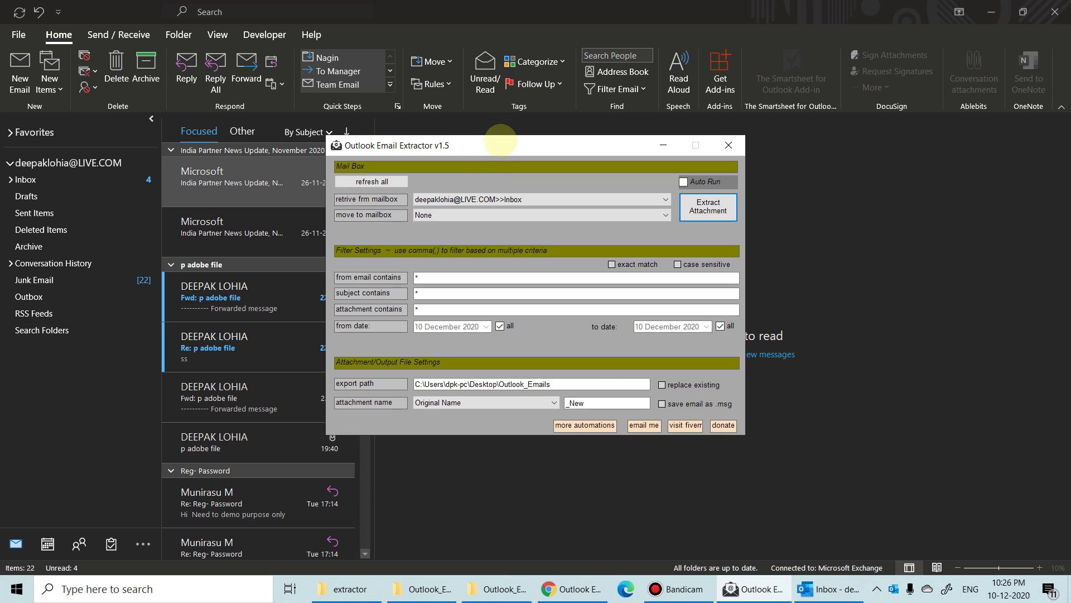
{"action": "left_click_drag", "start_coordinate": [500, 144], "coordinate": [461, 199]}
{"action": "left_click", "coordinate": [500, 270]}
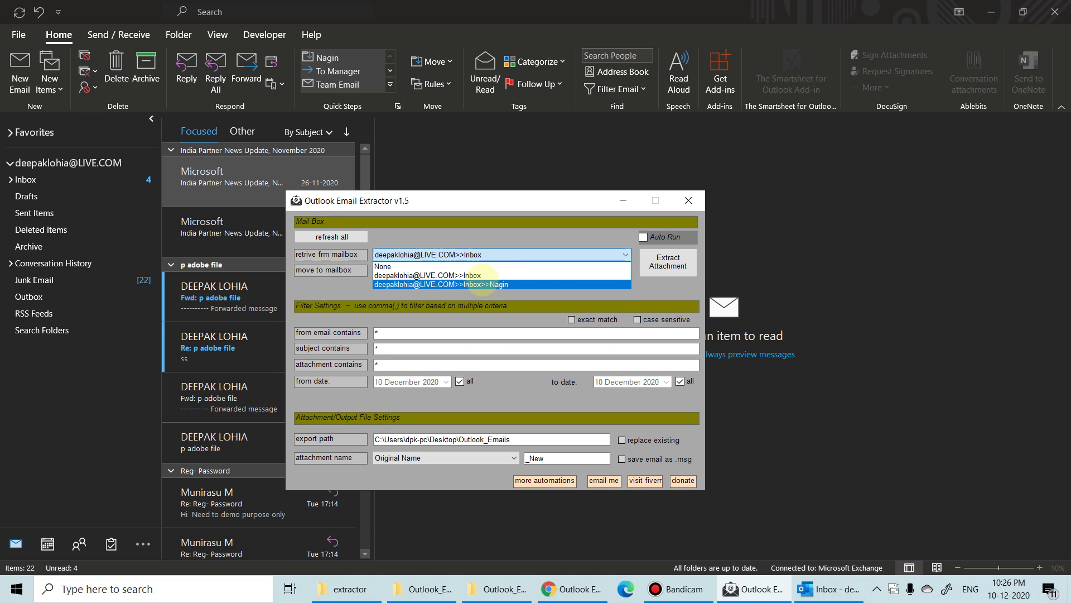
{"action": "left_click", "coordinate": [481, 277]}
{"action": "left_click", "coordinate": [483, 272]}
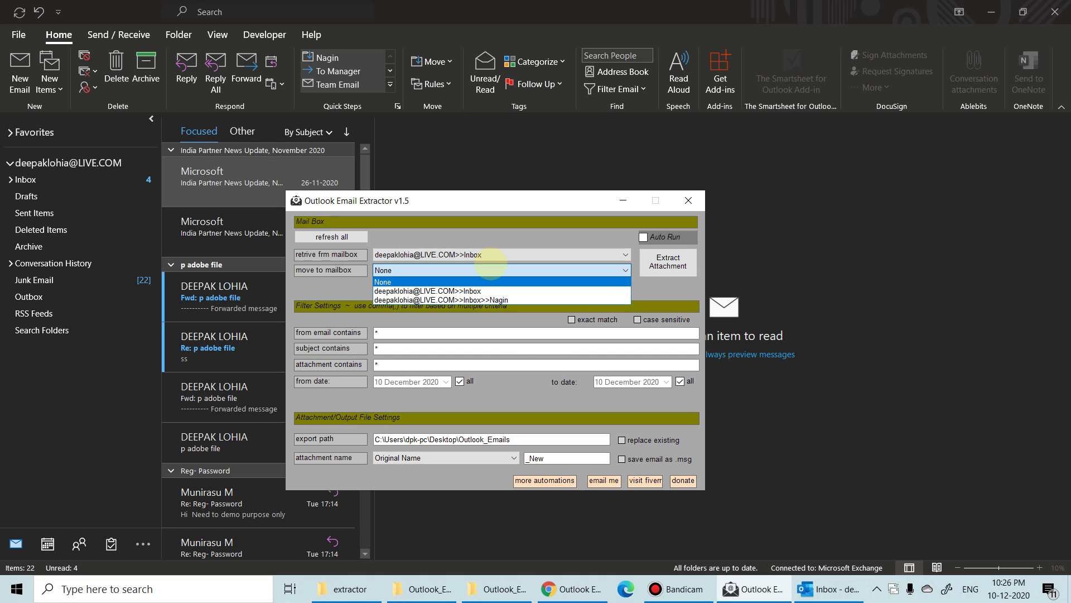
Step: Leave the destination mailbox set to None
{"action": "left_click", "coordinate": [499, 270]}
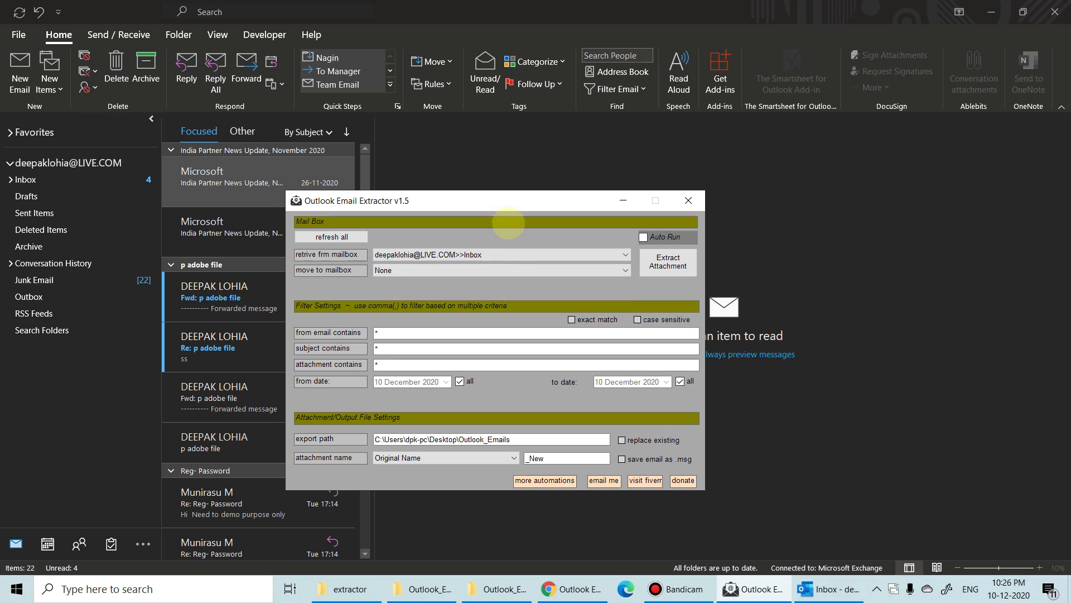
{"action": "left_click", "coordinate": [500, 269]}
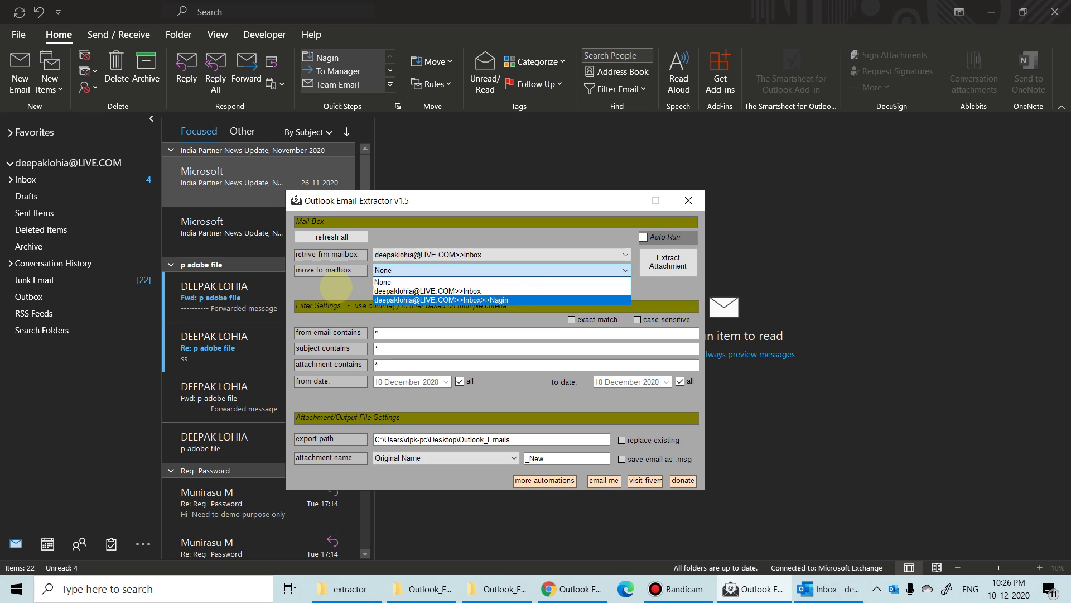
{"action": "left_click", "coordinate": [502, 270]}
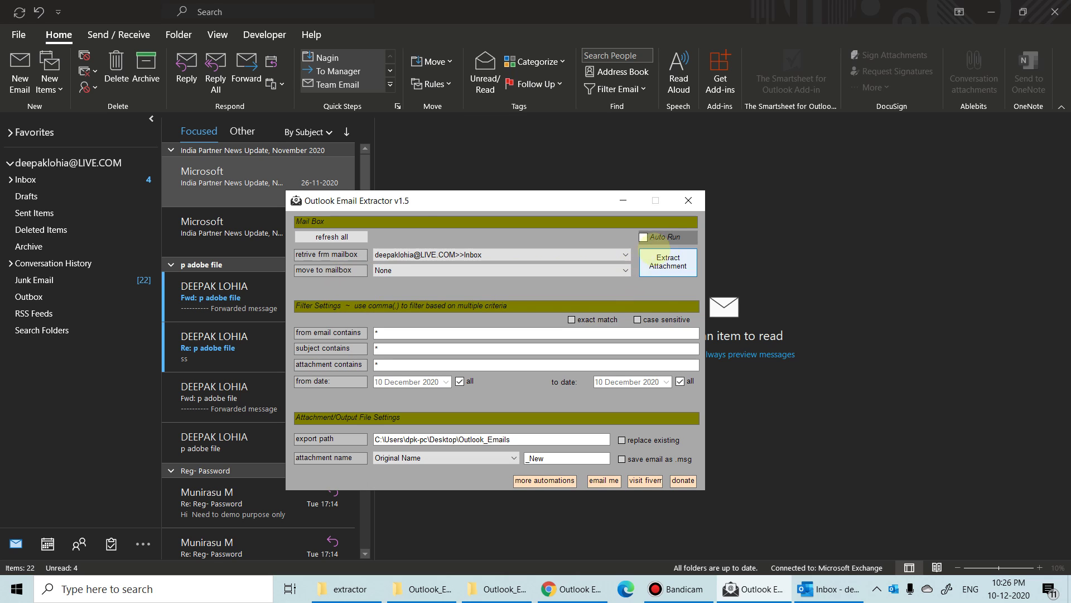
Step: Set the sender filter to '*deepak' and extract the matching attachments
{"action": "left_click", "coordinate": [394, 332]}
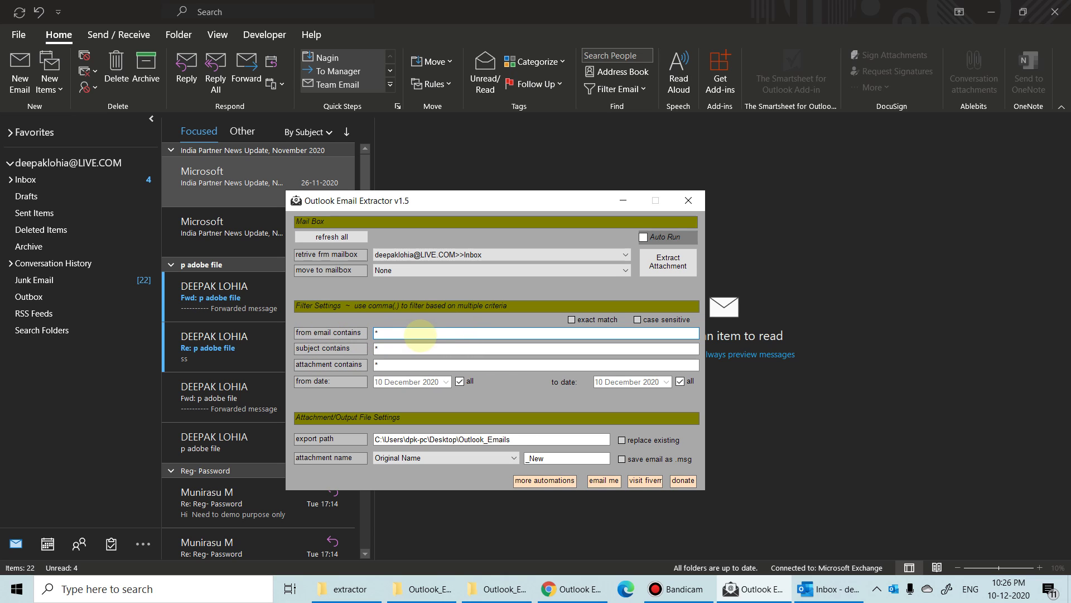
{"action": "type", "text": "deepa"}
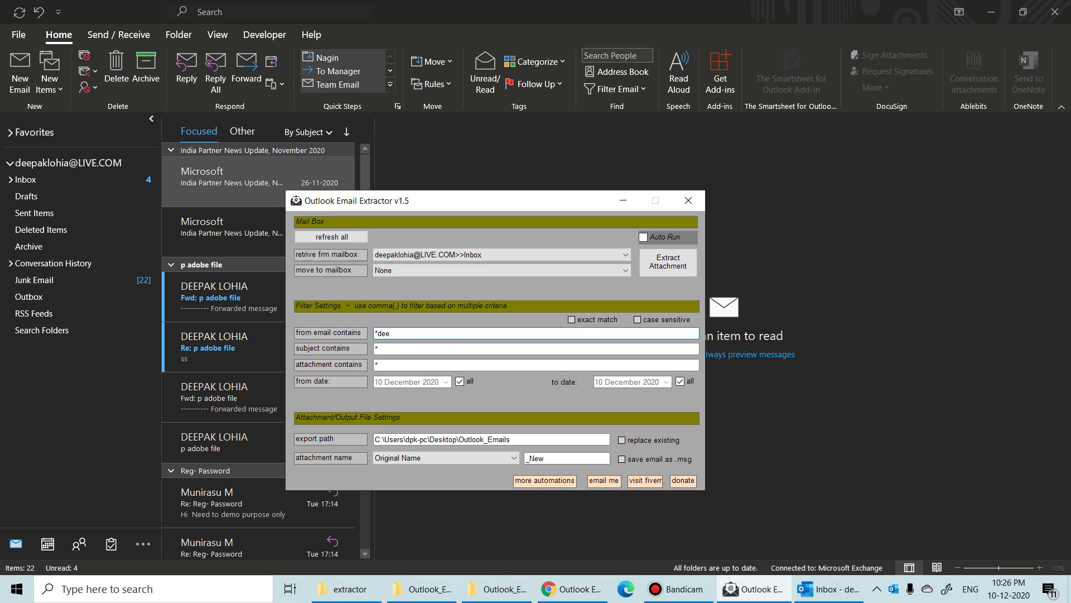
{"action": "type", "text": "k"}
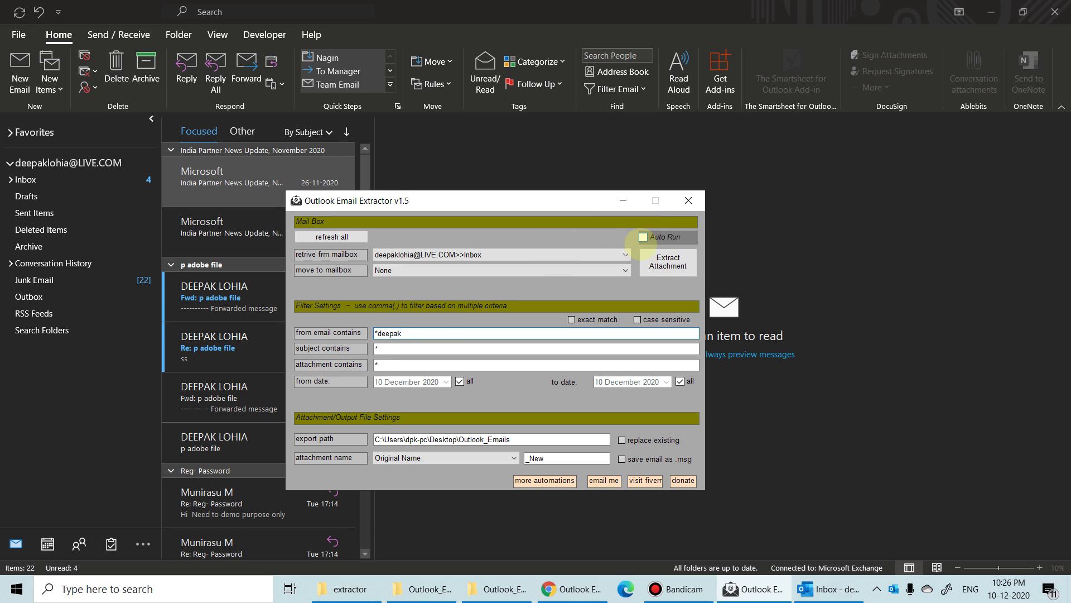
{"action": "left_click", "coordinate": [666, 261]}
{"action": "left_click", "coordinate": [634, 495]}
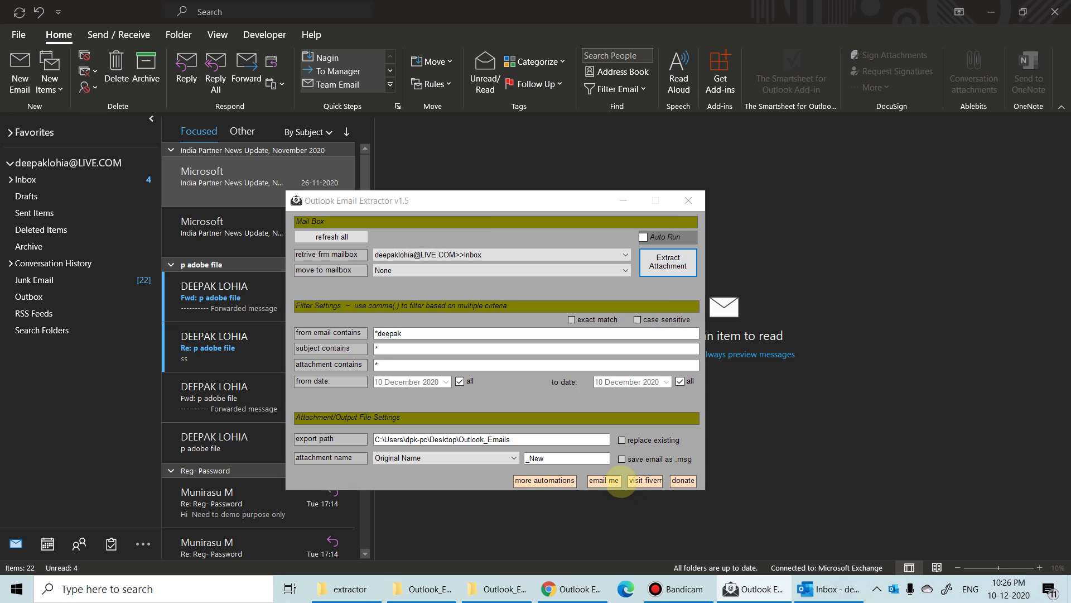
Step: Maximize Outlook_Emails and delete all the extracted files
{"action": "double_click", "coordinate": [418, 211]}
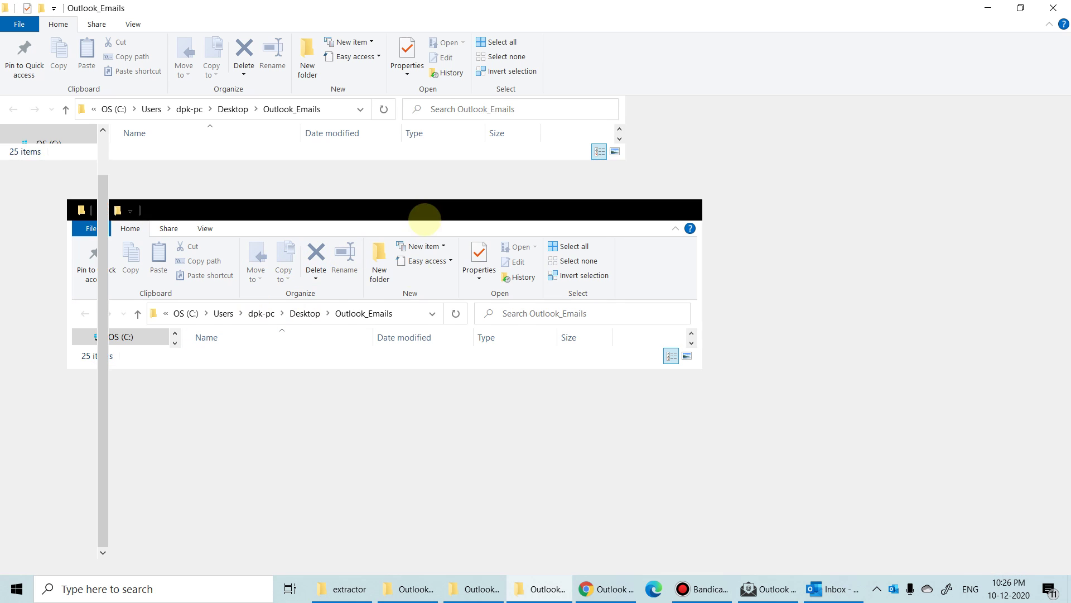
{"action": "key", "text": "ctrl+a"}
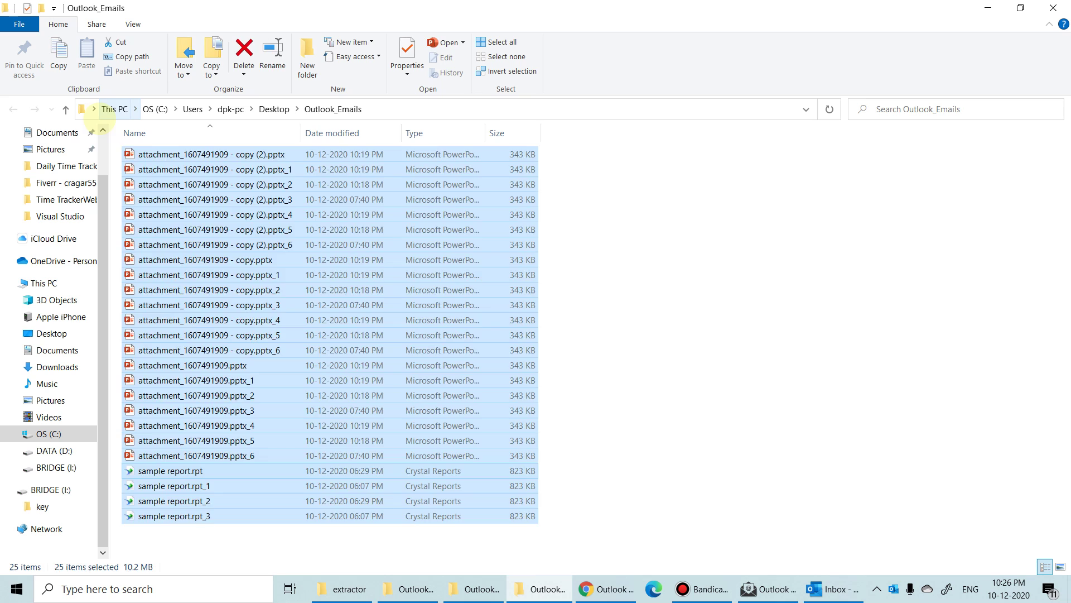
{"action": "key", "text": "Delete"}
Step: Set the attachment filter to 'sample' and extract, finding 2 matching attachments
{"action": "left_click", "coordinate": [773, 589]}
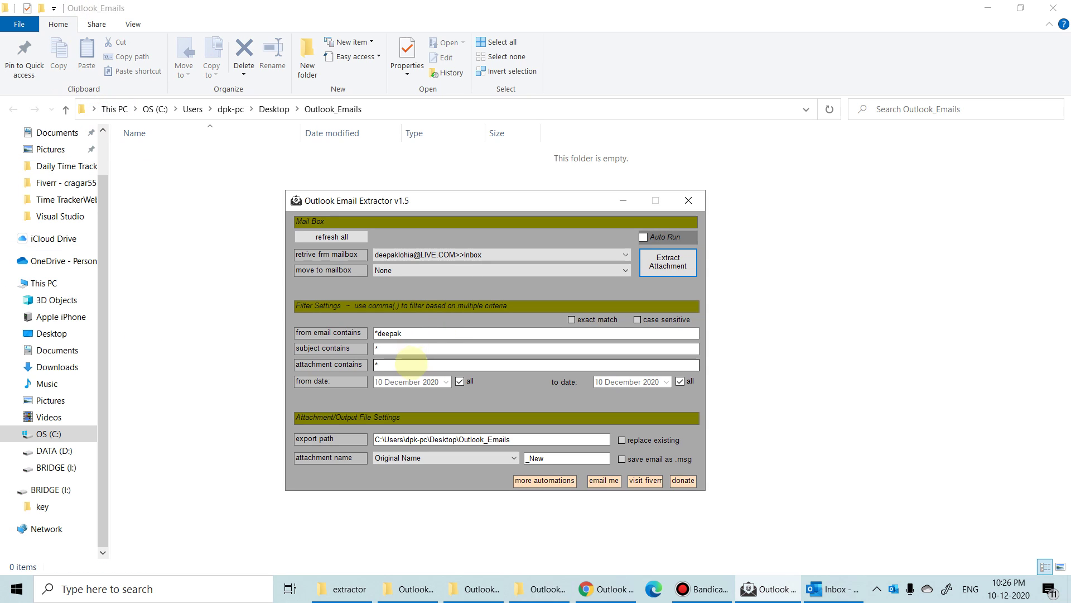
{"action": "double_click", "coordinate": [411, 363]}
{"action": "type", "text": "sample"}
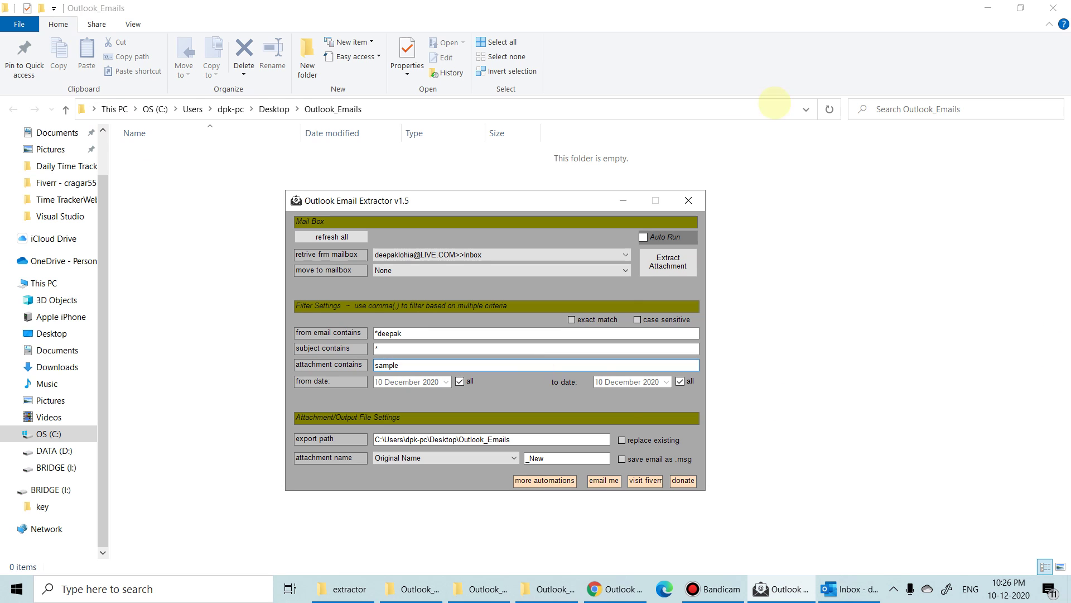
{"action": "left_click", "coordinate": [668, 261]}
{"action": "left_click", "coordinate": [593, 399]}
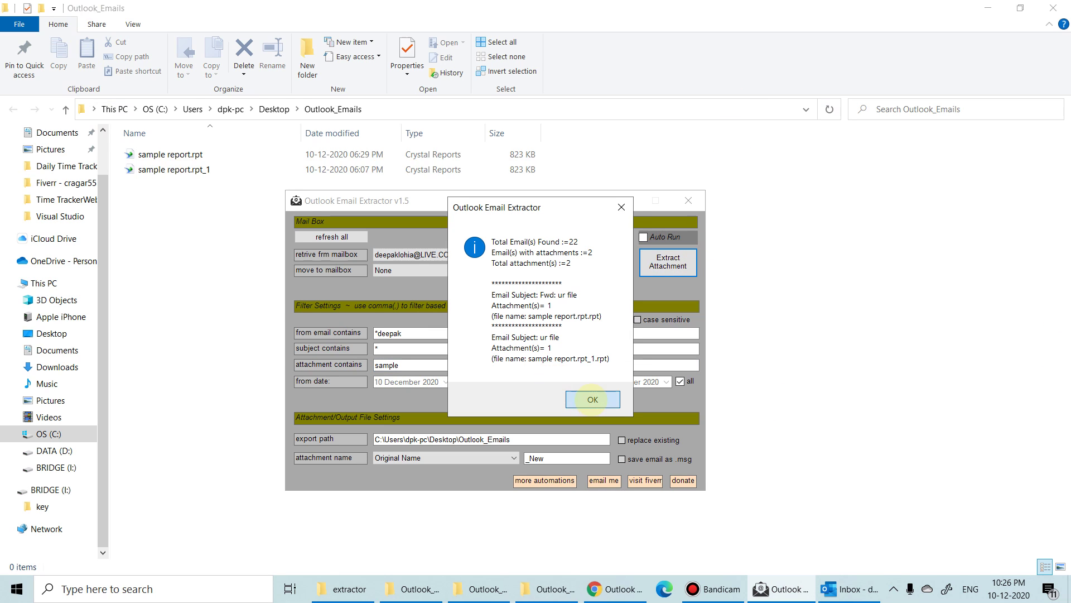
Step: Review the two sample report files and return to the extractor's attachment filter
{"action": "left_click", "coordinate": [177, 153]}
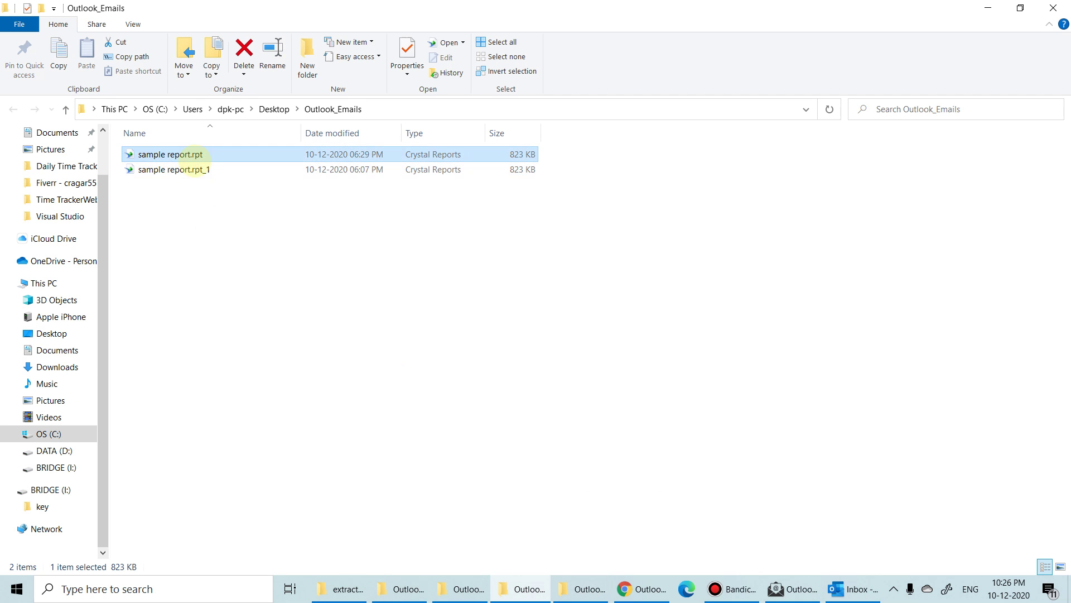
{"action": "left_click", "coordinate": [174, 169]}
{"action": "key", "text": "alt+Tab"}
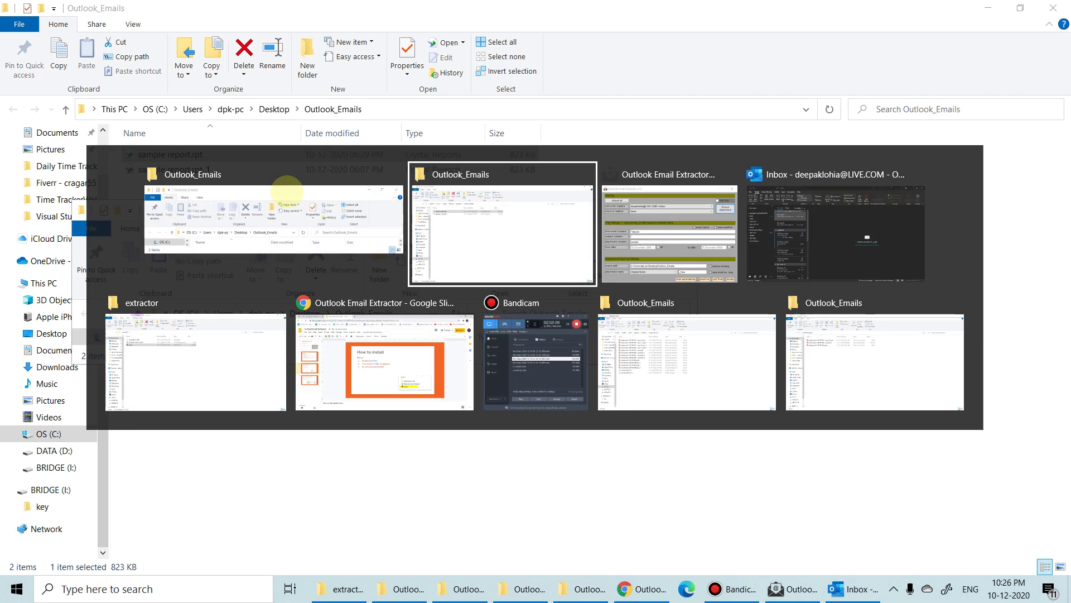
{"action": "key", "text": "alt+Tab"}
{"action": "left_click", "coordinate": [414, 366]}
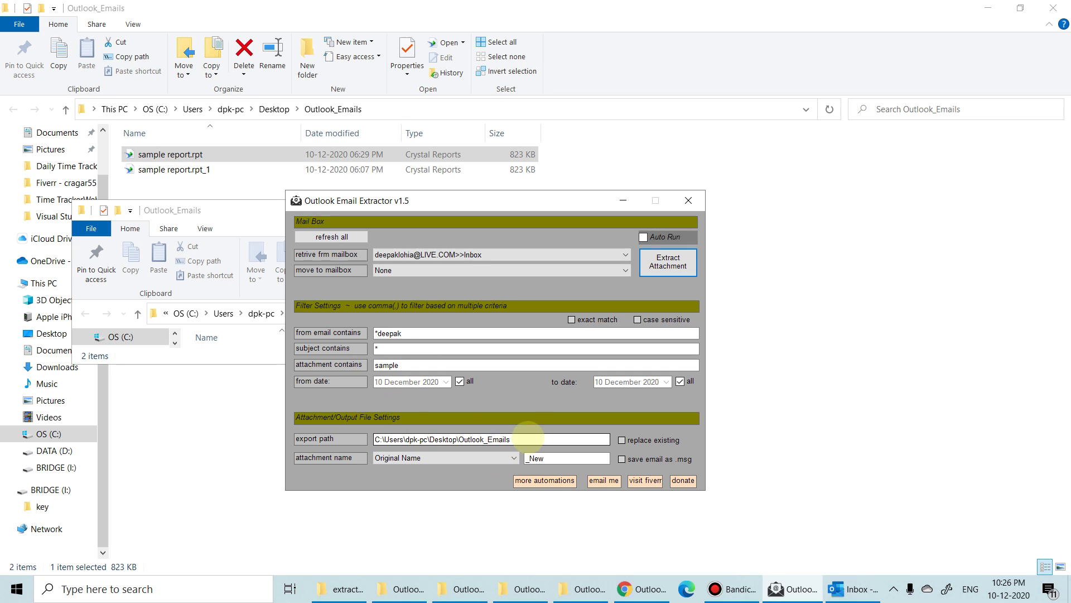
Step: Limit both start and end dates to 01 December 2020 and extract
{"action": "left_click", "coordinate": [460, 381]}
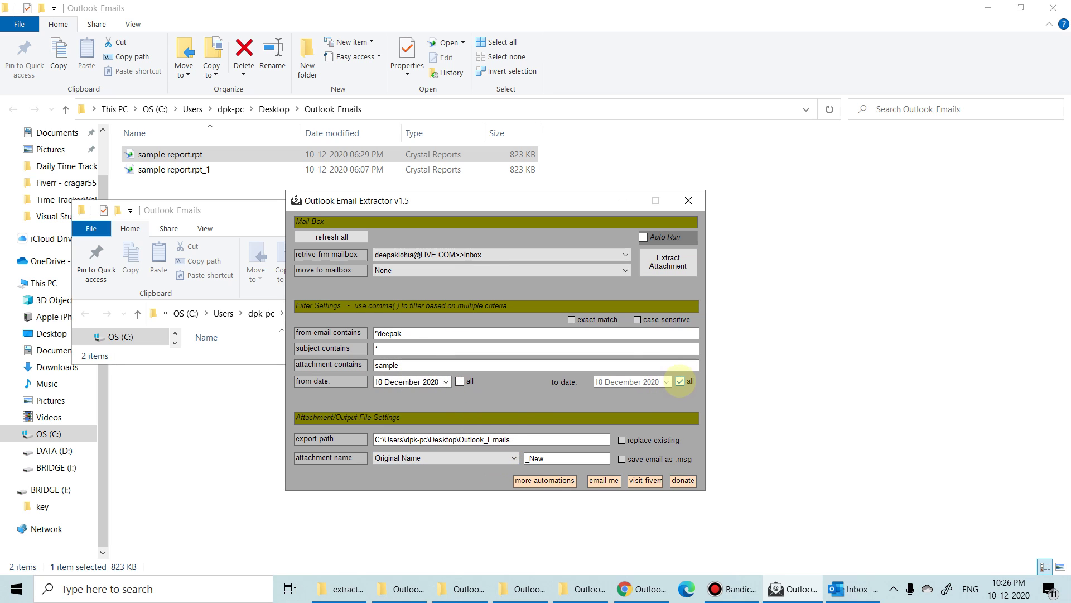
{"action": "left_click", "coordinate": [447, 381]}
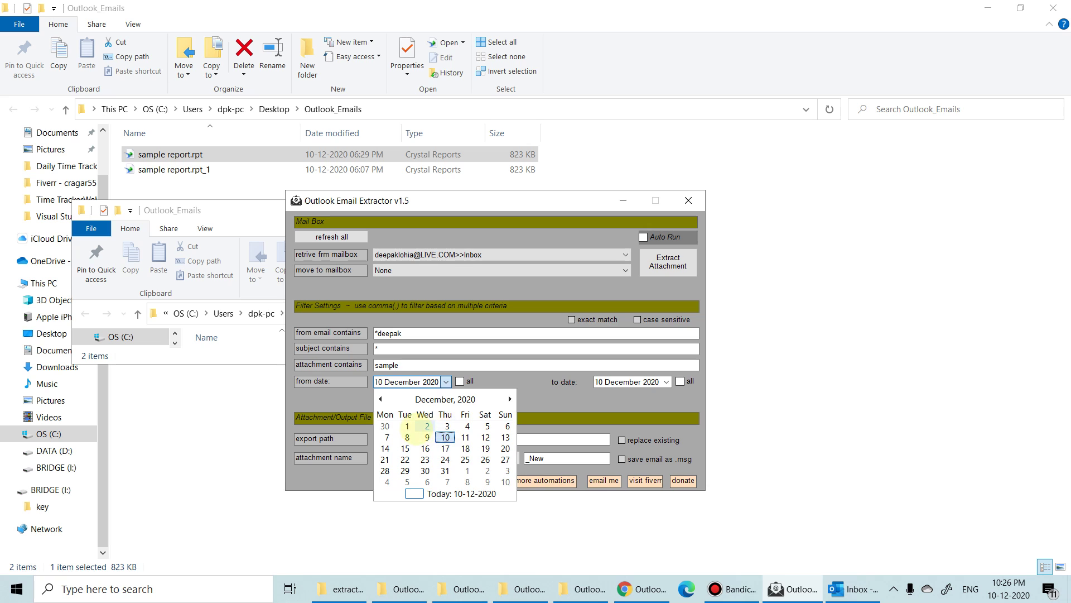
{"action": "left_click", "coordinate": [406, 426]}
{"action": "left_click", "coordinate": [666, 382]}
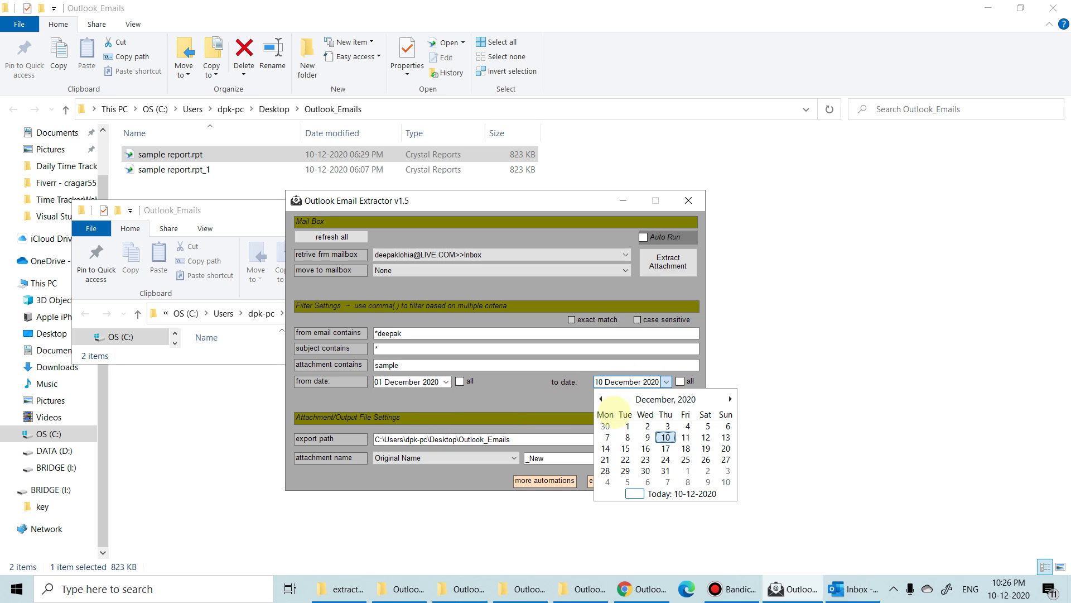
{"action": "left_click", "coordinate": [627, 425]}
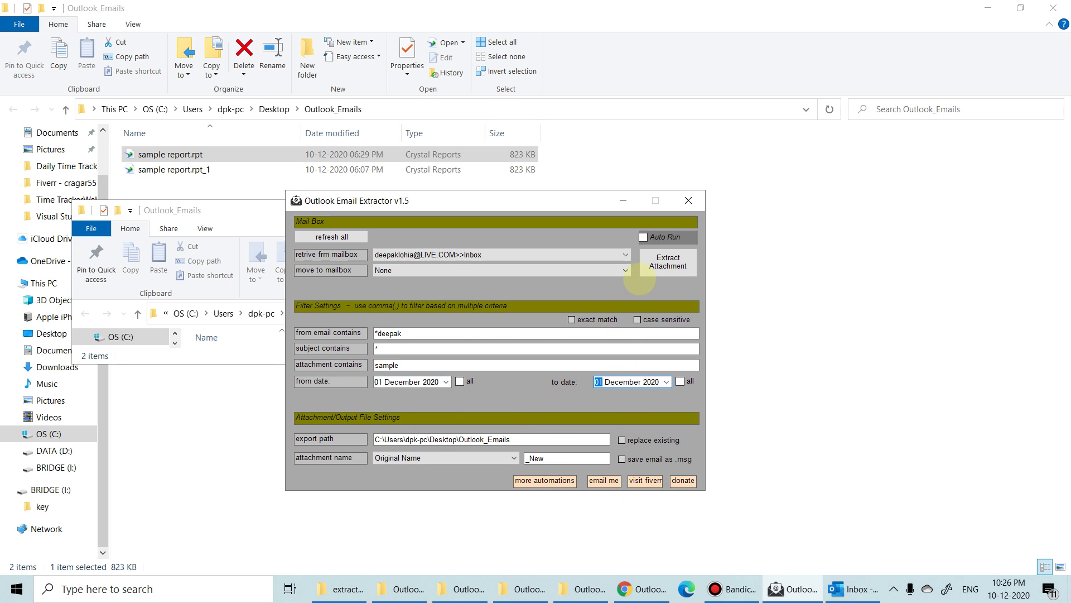
{"action": "left_click", "coordinate": [668, 261]}
{"action": "left_click", "coordinate": [608, 346]}
Step: Change the date range to 10–10 December 2020 and extract again
{"action": "left_click", "coordinate": [446, 382]}
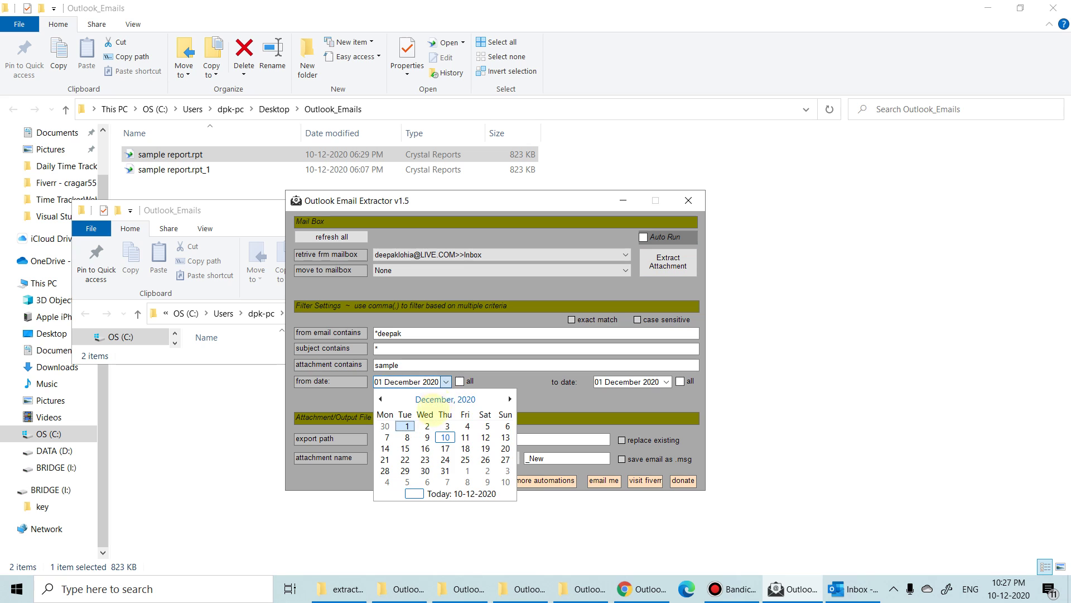
{"action": "left_click", "coordinate": [446, 438]}
{"action": "left_click", "coordinate": [624, 382]}
{"action": "left_click", "coordinate": [667, 381]}
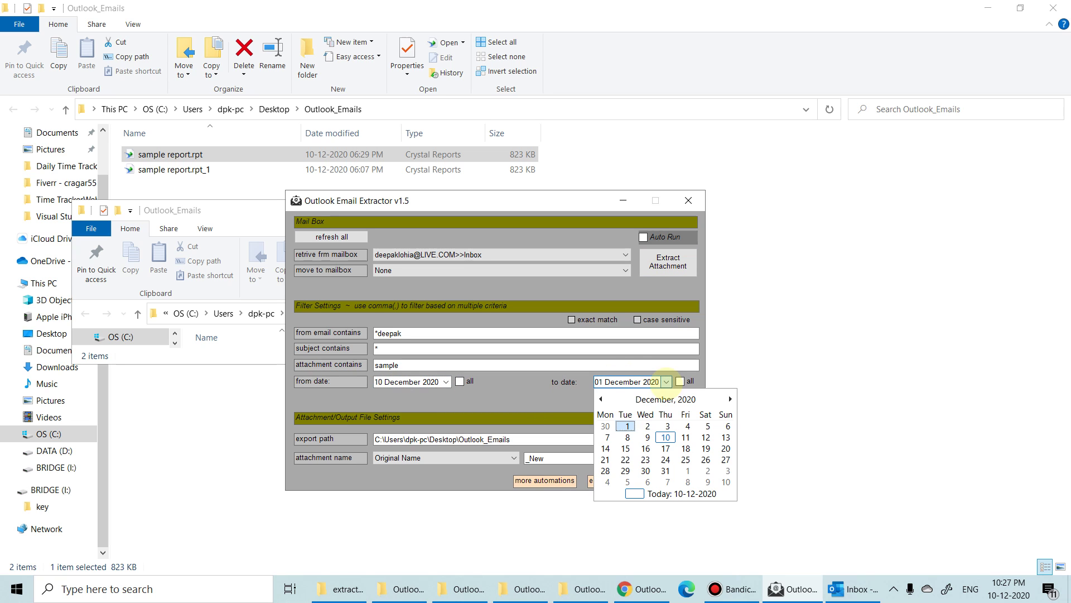
{"action": "left_click", "coordinate": [665, 437]}
{"action": "left_click", "coordinate": [668, 261]}
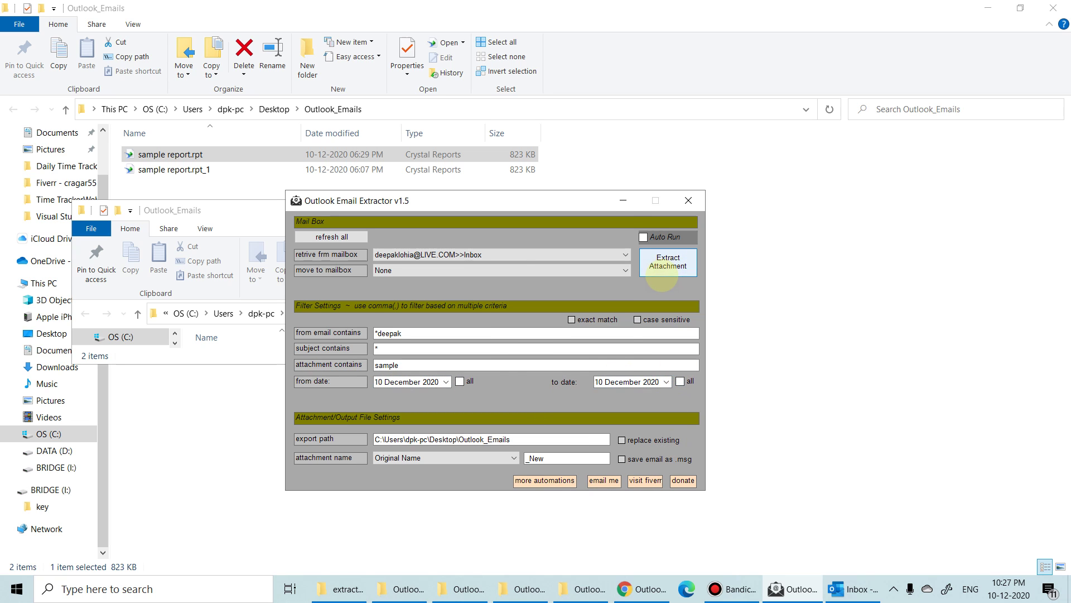
{"action": "left_click", "coordinate": [591, 399]}
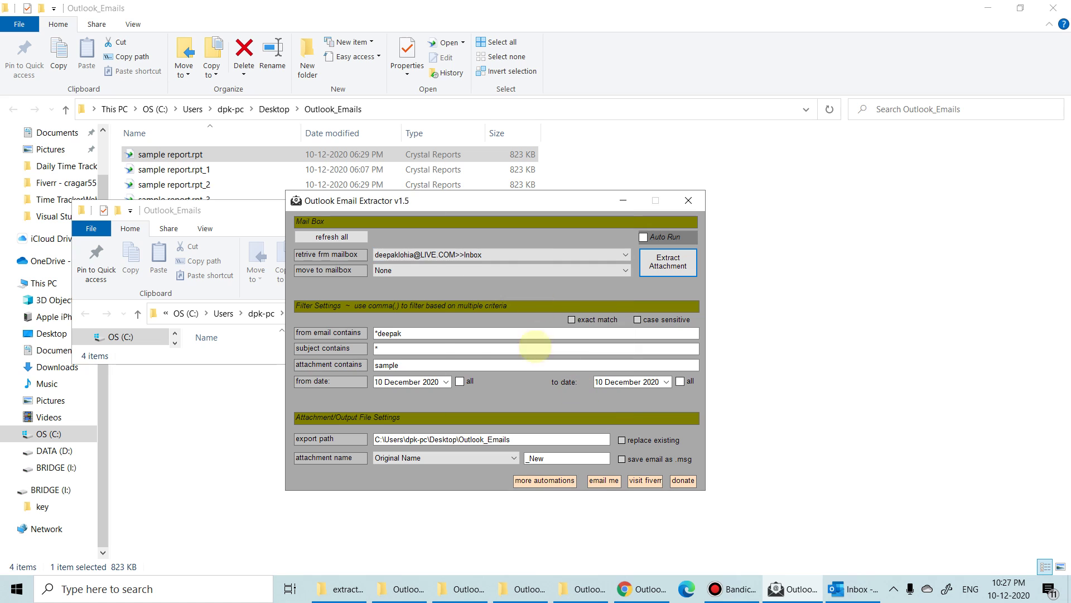
Step: Widen the end date to 12 December 2020 and extract again
{"action": "left_click", "coordinate": [666, 382]}
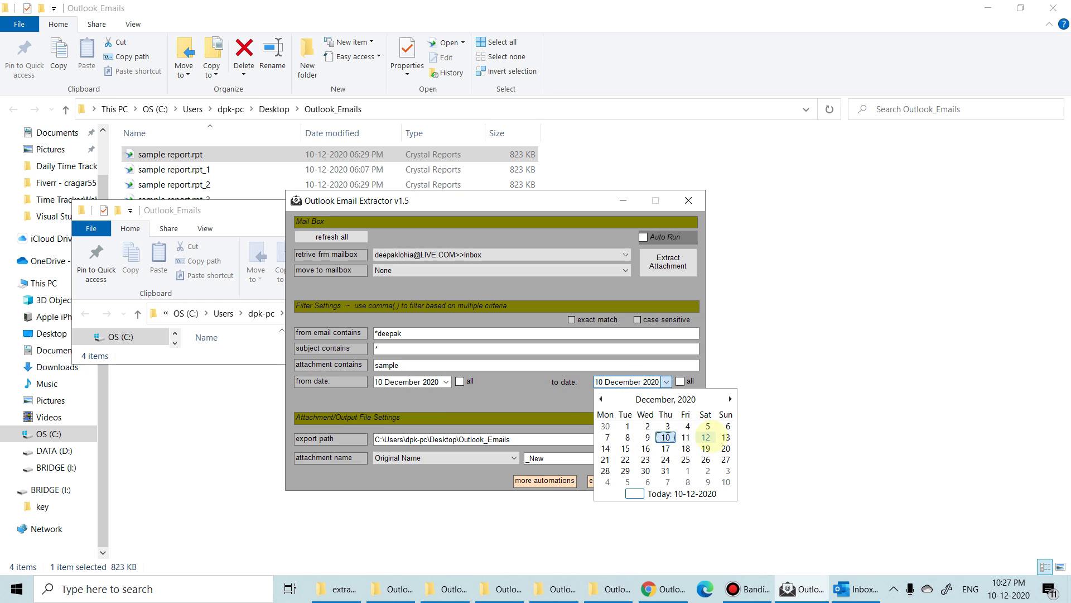
{"action": "left_click", "coordinate": [706, 438]}
{"action": "left_click", "coordinate": [669, 261]}
{"action": "left_click", "coordinate": [591, 399]}
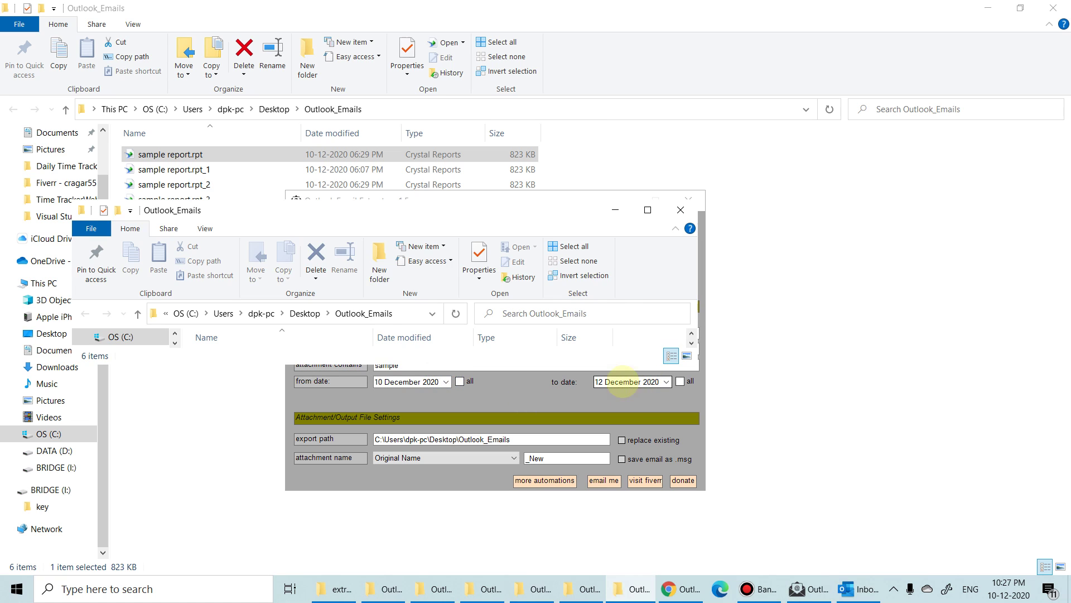
Step: Remove both the start and end date limits by ticking their 'all' boxes
{"action": "left_click", "coordinate": [410, 381]}
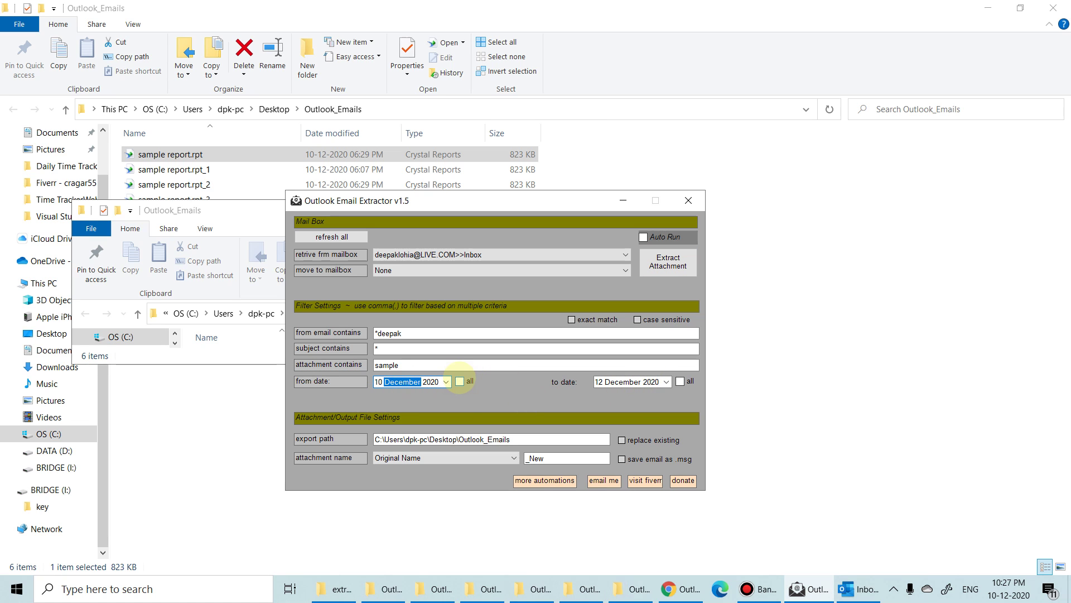
{"action": "left_click", "coordinate": [460, 381]}
{"action": "left_click", "coordinate": [680, 381]}
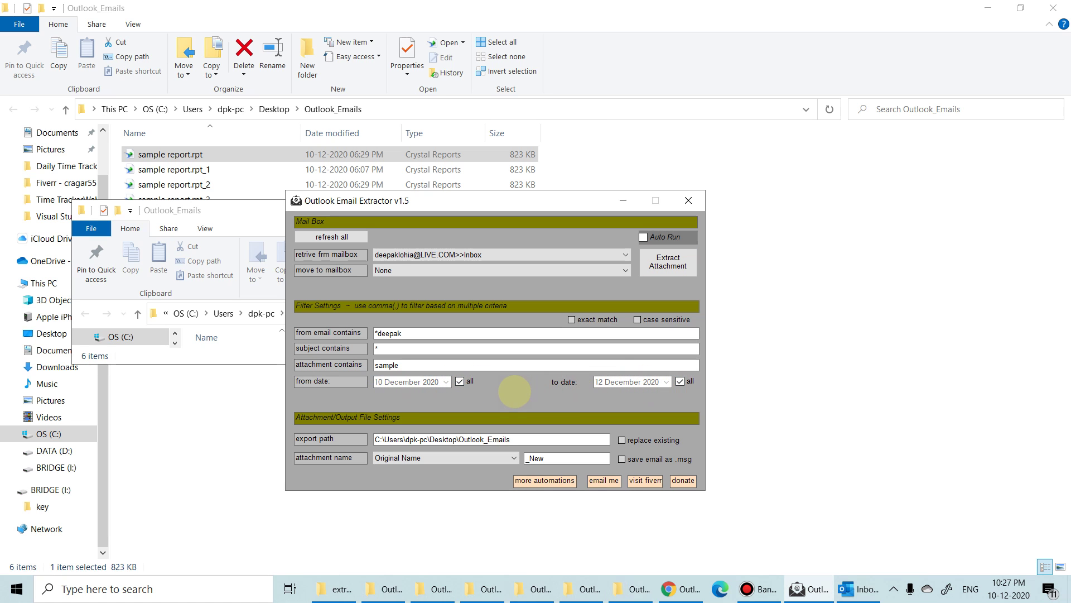
{"action": "left_click", "coordinate": [445, 458]}
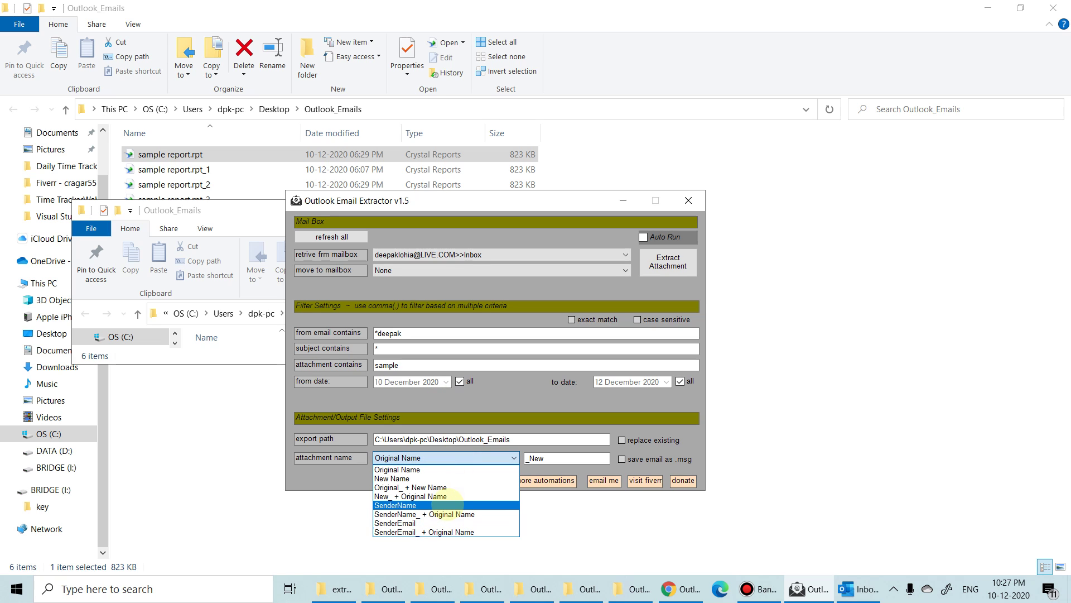
Step: Set attachment naming to SenderName and extract the attachments
{"action": "left_click", "coordinate": [454, 504]}
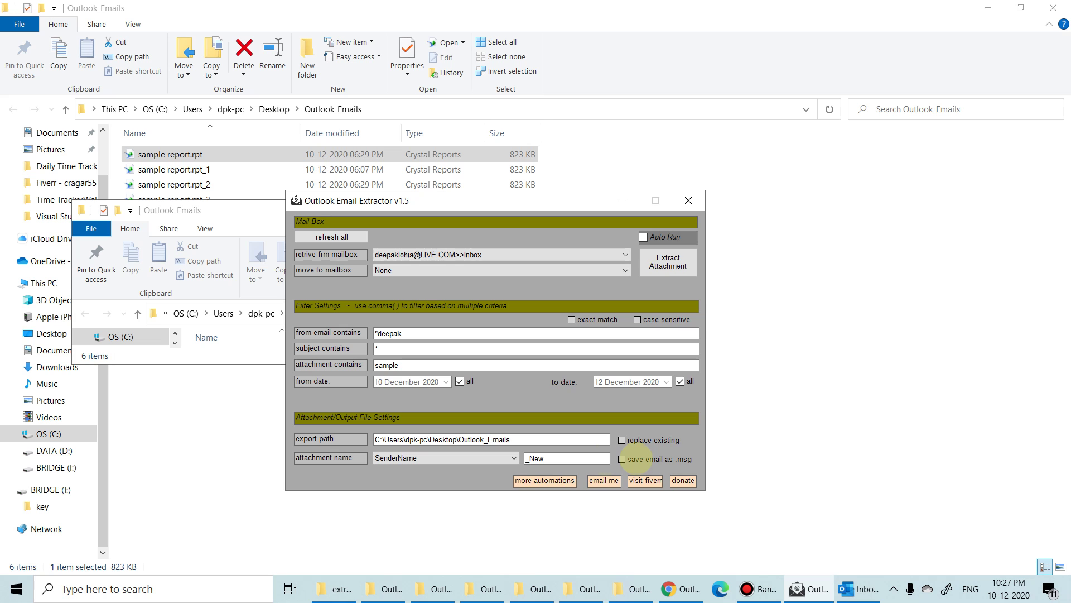
{"action": "left_click", "coordinate": [668, 261]}
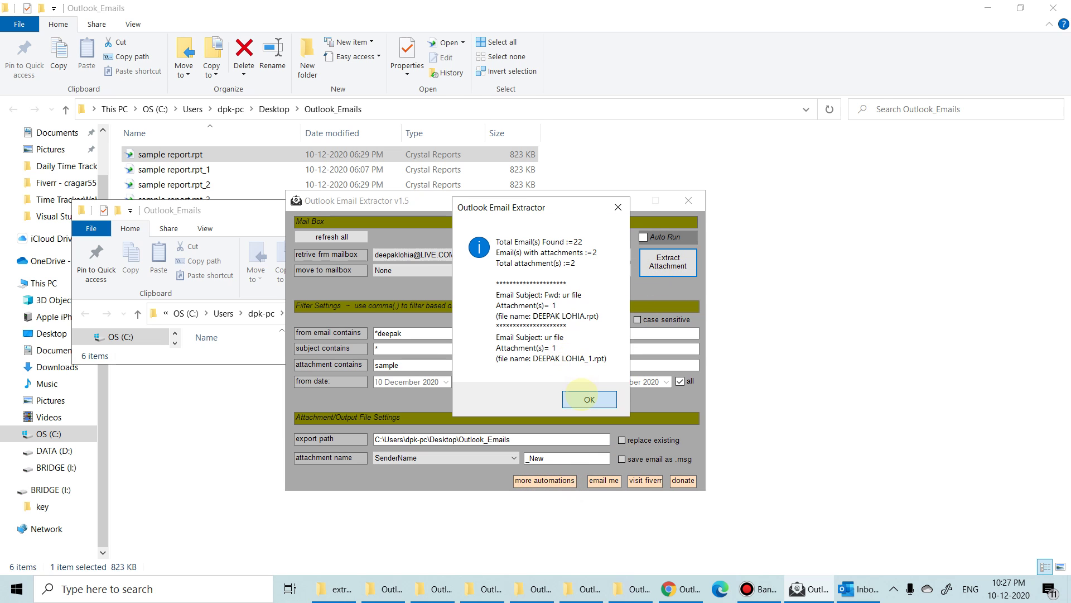
{"action": "left_click", "coordinate": [589, 400]}
Step: Check the new DEEPAK LOHIA files, then return to the extractor
{"action": "left_click", "coordinate": [193, 169]}
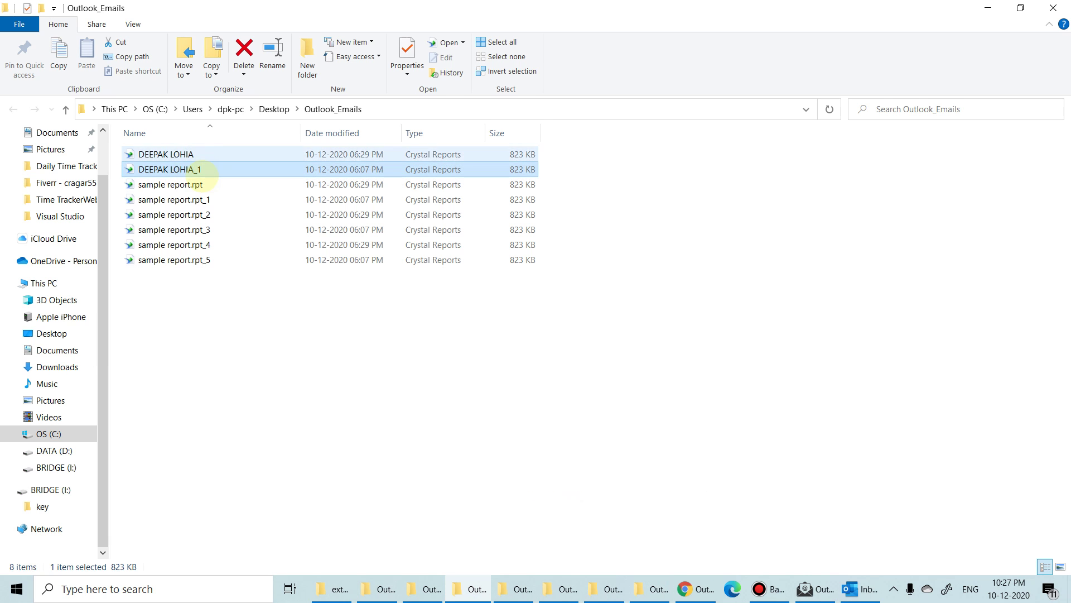
{"action": "key", "text": "alt+Tab"}
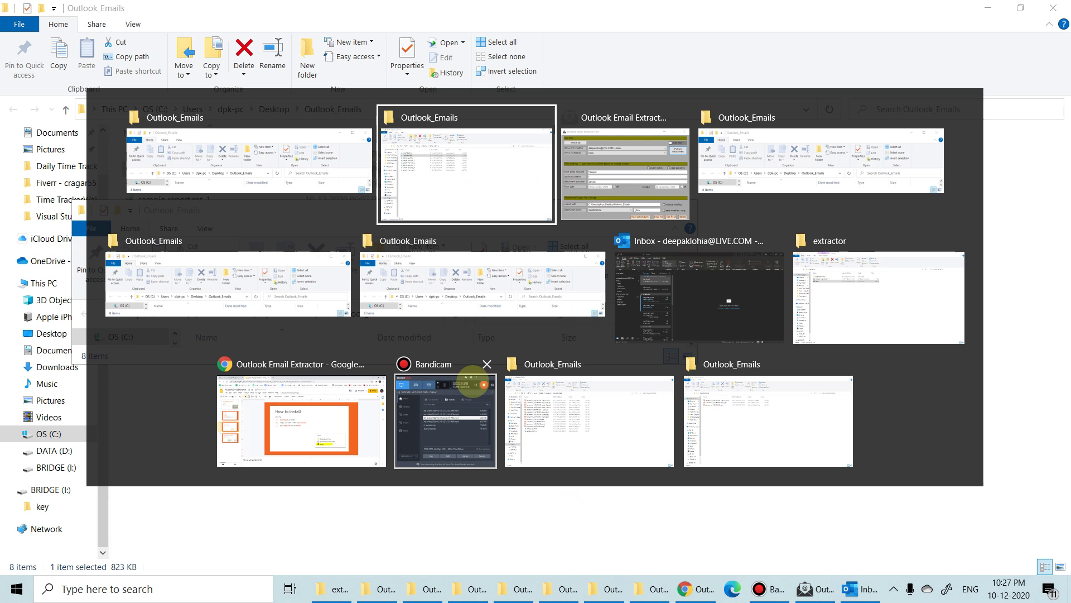
{"action": "key", "text": "alt+Tab"}
{"action": "key", "text": "alt+Tab"}
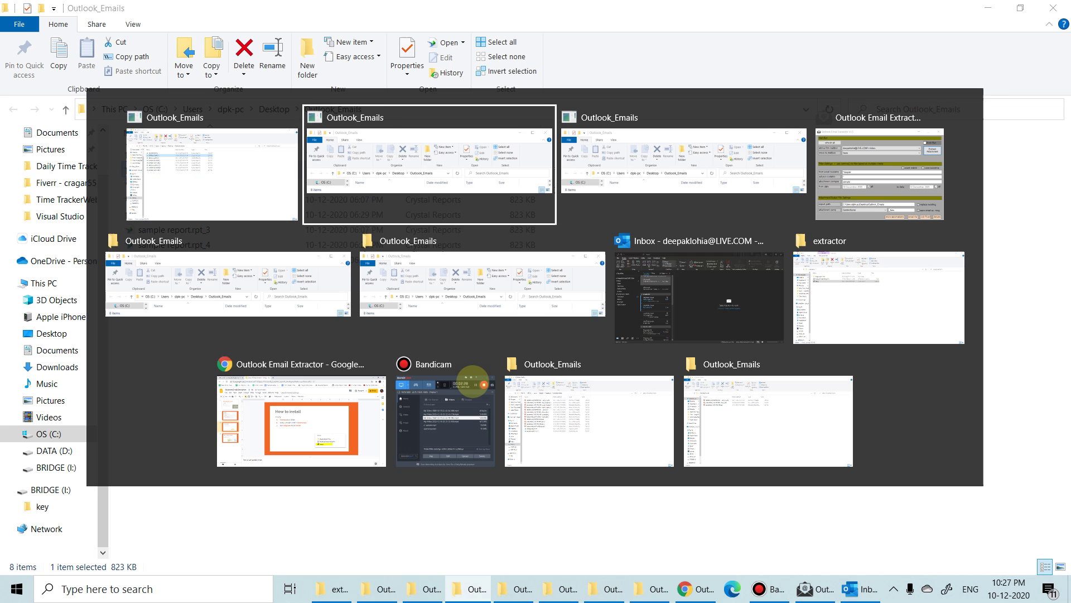
{"action": "key", "text": "Tab"}
{"action": "key", "text": "Tab"}
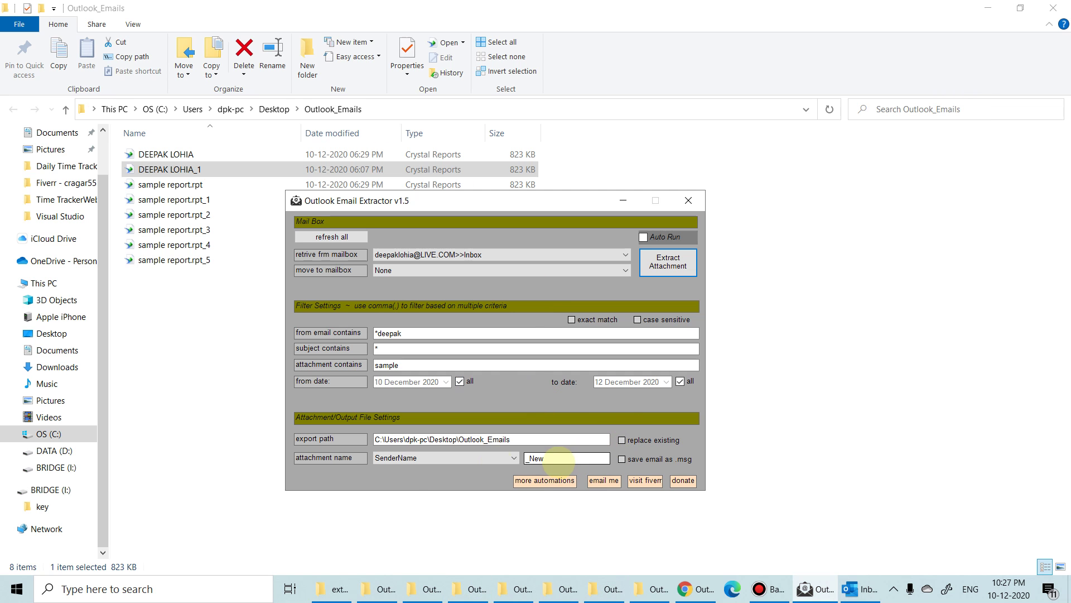
Step: Name attachments as 'Original_ + New Name' and replace the _New suffix with _xxxxx
{"action": "left_click", "coordinate": [513, 458]}
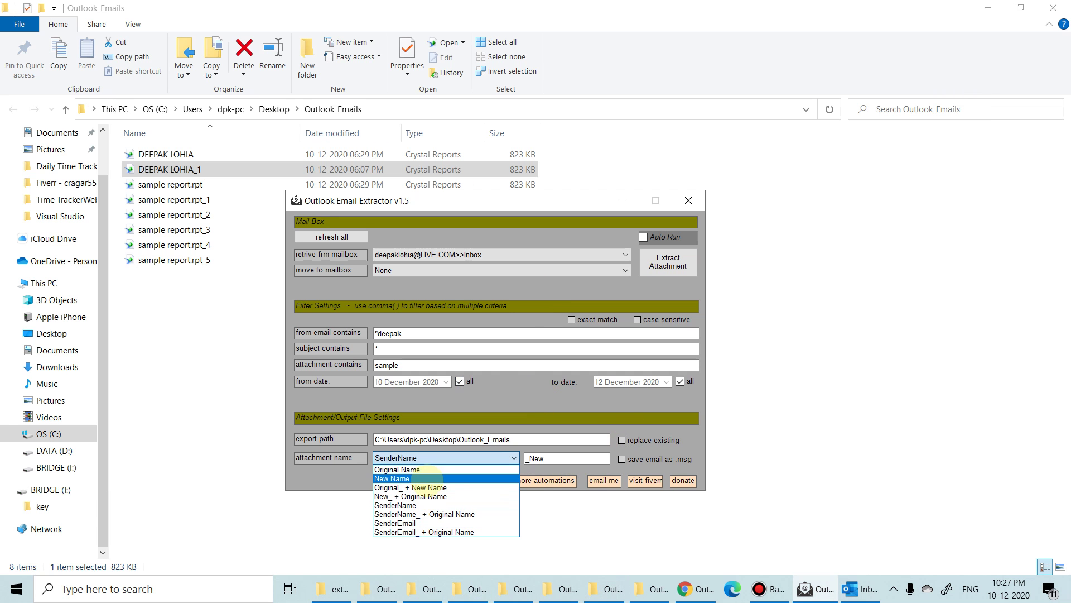
{"action": "left_click", "coordinate": [419, 487]}
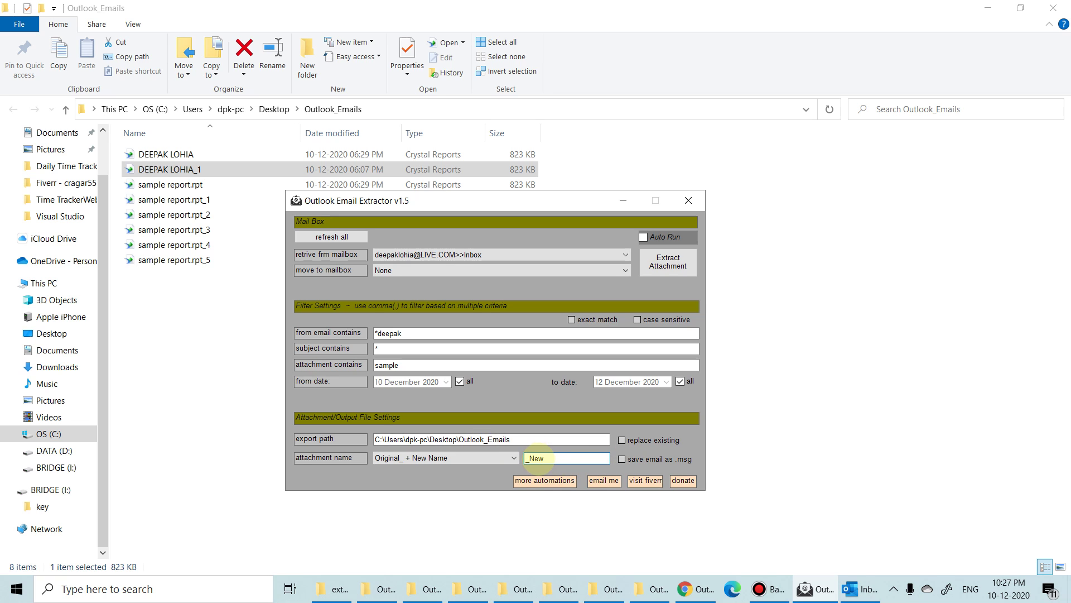
{"action": "double_click", "coordinate": [570, 458]}
{"action": "type", "text": "xxxxx"}
Step: Extract to create the sample report__xxxxx files, then select them all in Explorer
{"action": "left_click", "coordinate": [667, 261]}
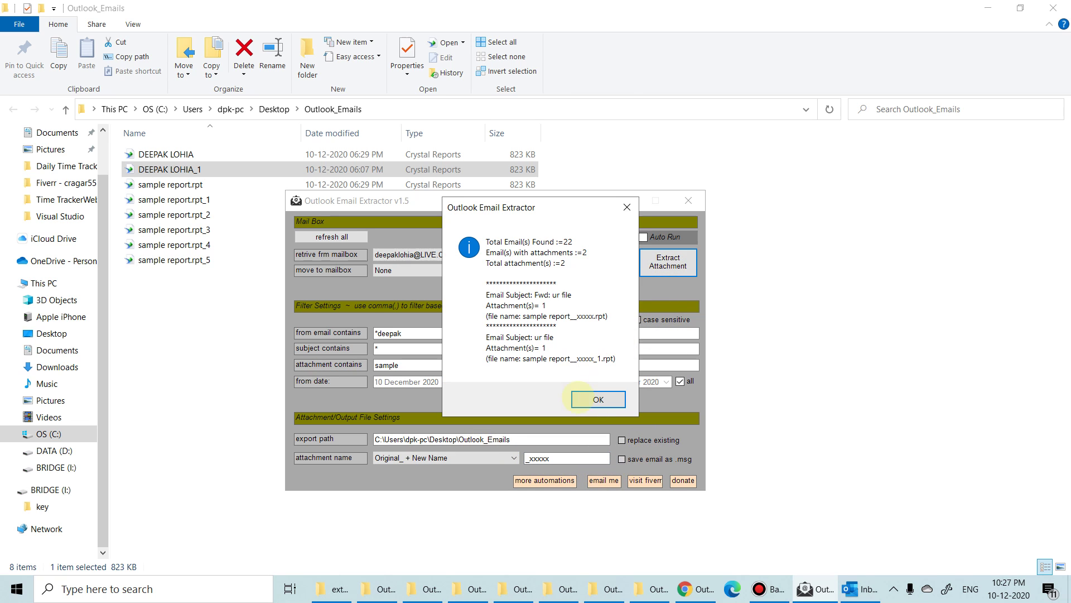
{"action": "left_click", "coordinate": [591, 399]}
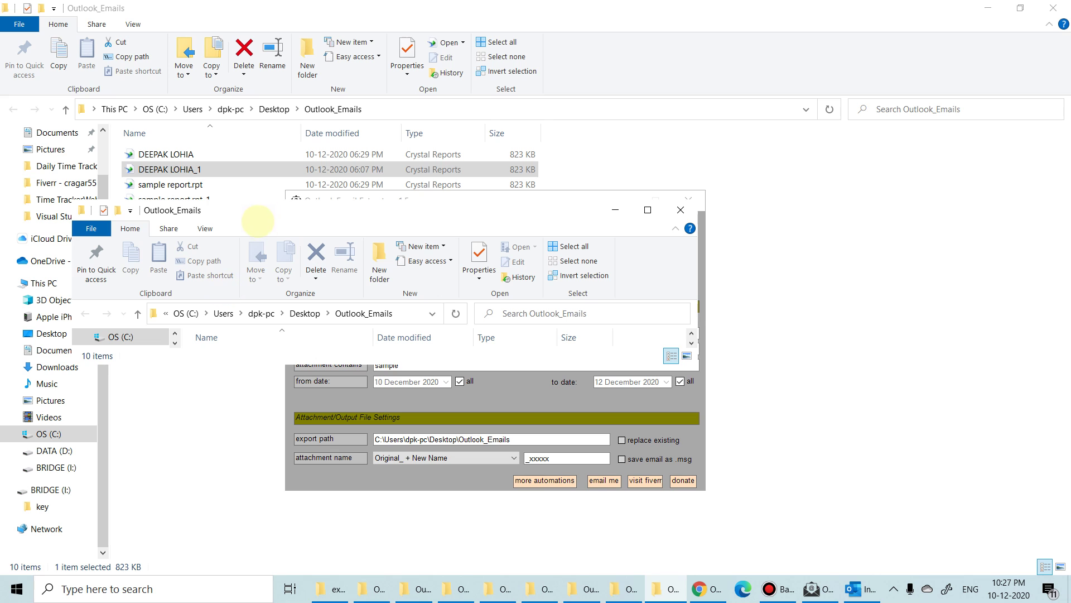
{"action": "left_click_drag", "start_coordinate": [257, 220], "coordinate": [276, 251]}
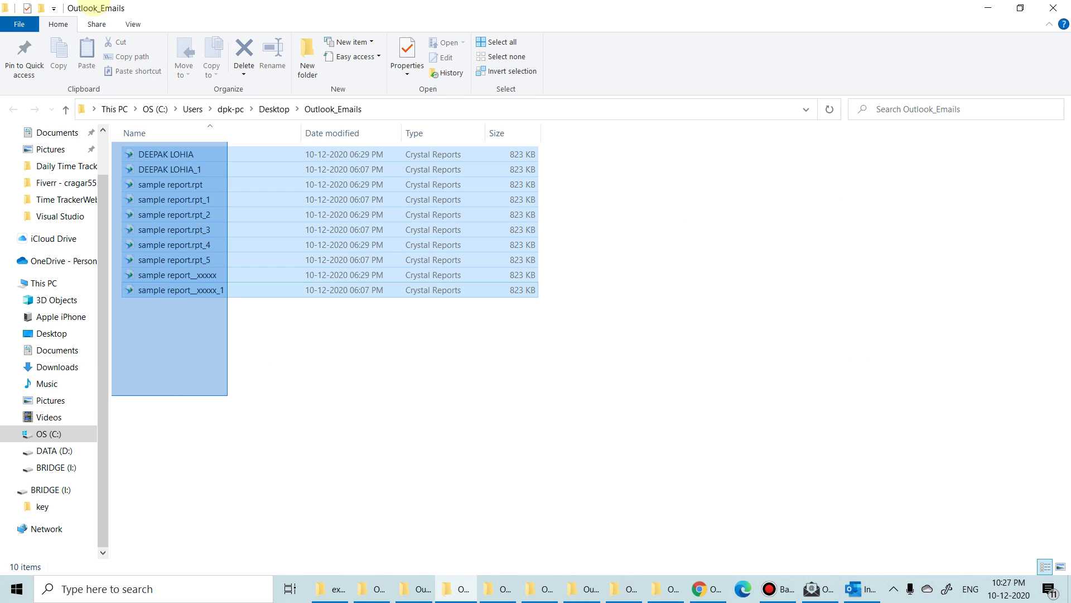
{"action": "left_click_drag", "start_coordinate": [227, 395], "coordinate": [227, 396]}
Step: Turn on saving each matching email as a .msg file
{"action": "key", "text": "alt+Tab"}
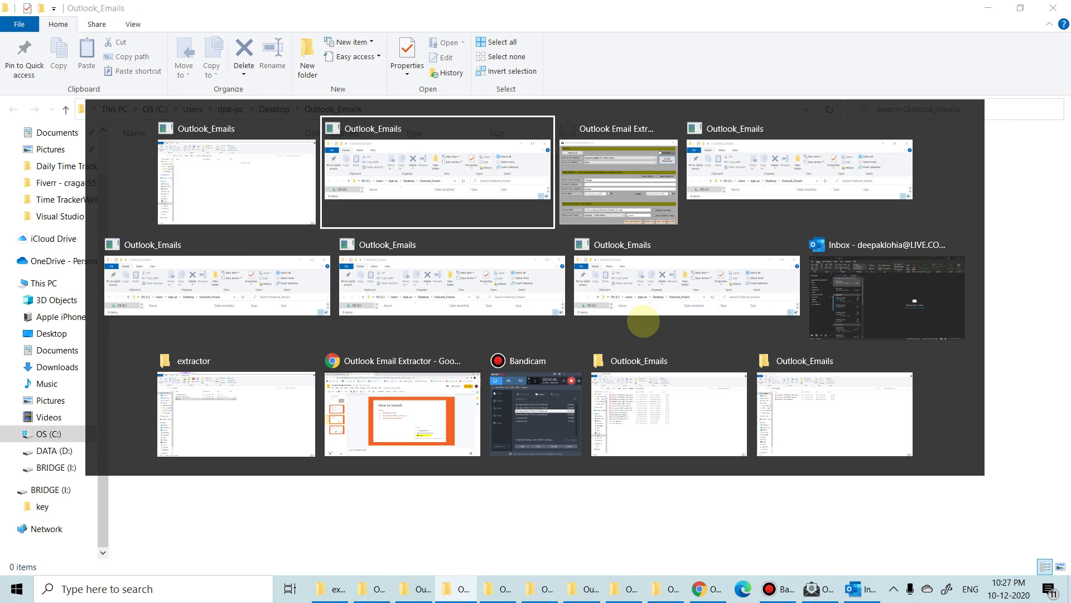
{"action": "key", "text": "alt+Tab"}
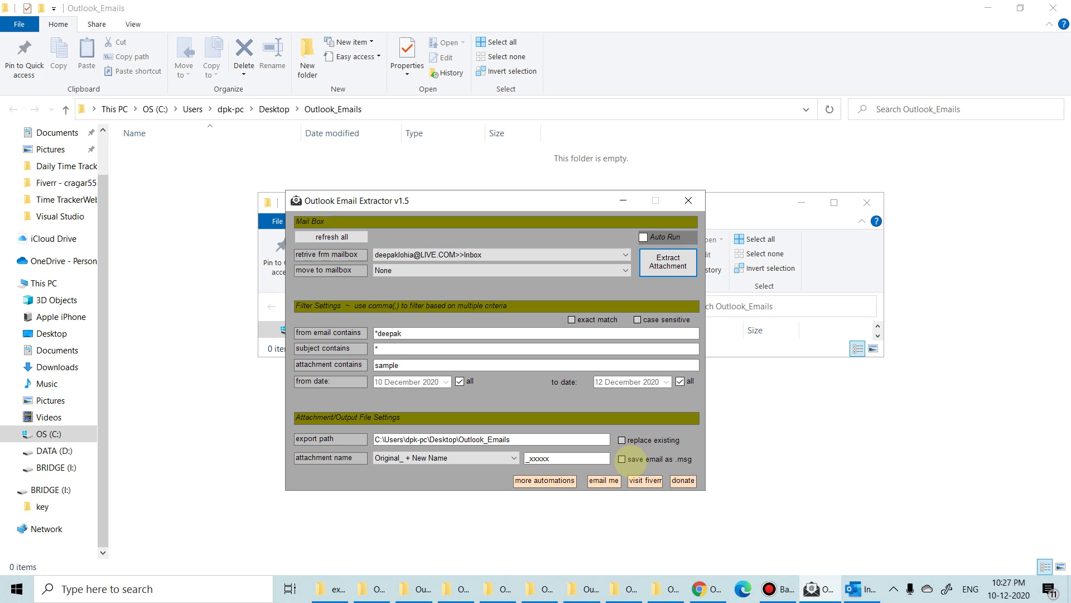
{"action": "left_click", "coordinate": [622, 459]}
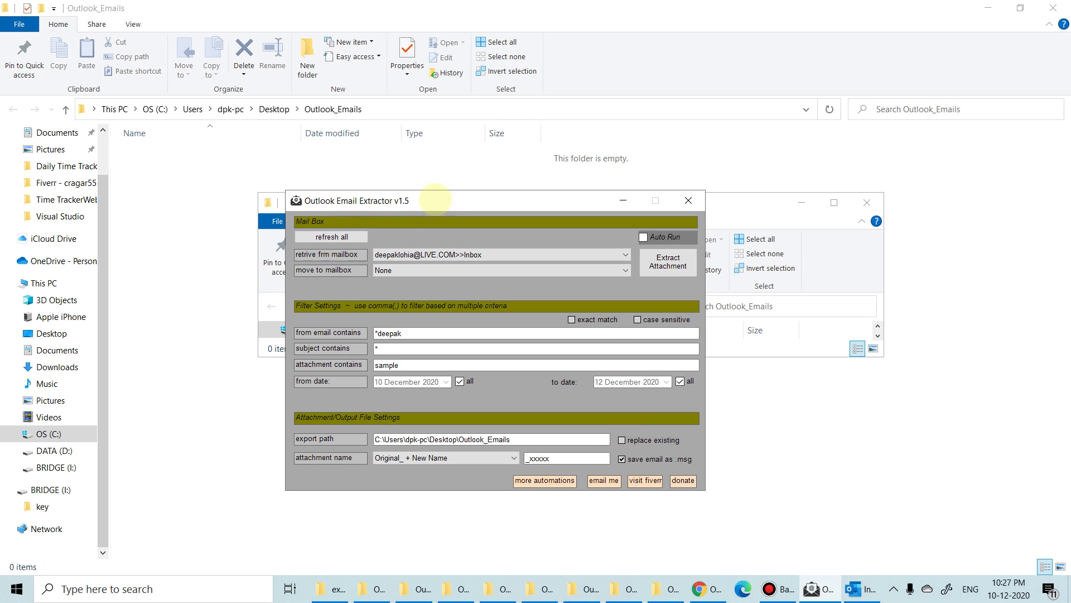
{"action": "left_click_drag", "start_coordinate": [436, 199], "coordinate": [421, 154]}
{"action": "left_click", "coordinate": [867, 201]}
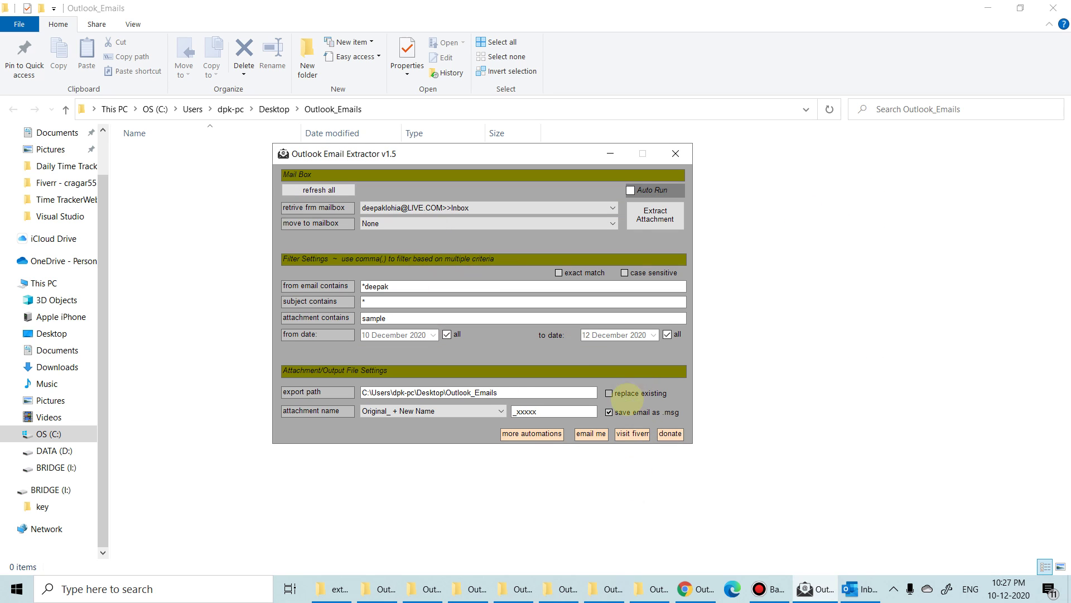
Step: Extract attachments and emails, then select the four extracted files in Outlook_Emails
{"action": "left_click", "coordinate": [655, 215]}
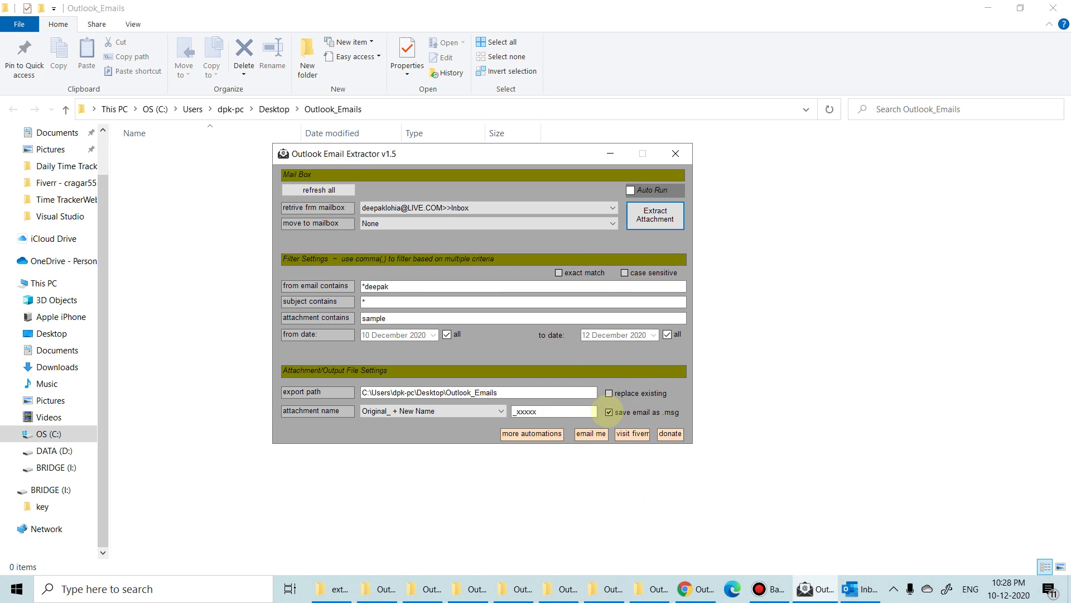
{"action": "left_click", "coordinate": [655, 215]}
{"action": "left_click", "coordinate": [593, 404]}
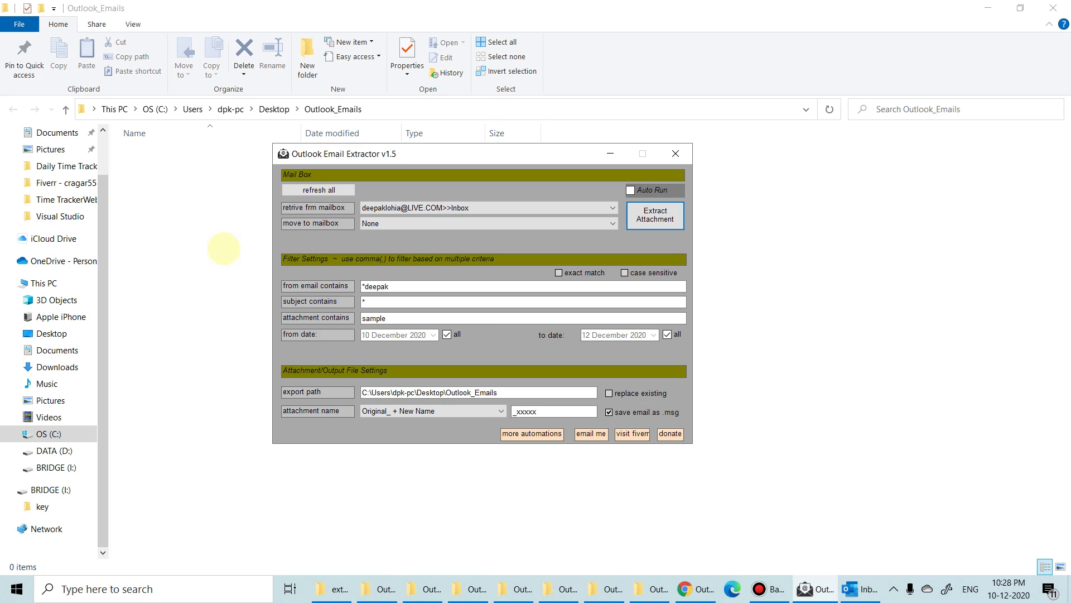
{"action": "left_click", "coordinate": [223, 248]}
{"action": "mouse_move", "coordinate": [338, 387]}
{"action": "left_mouse_down"}
{"action": "mouse_move", "coordinate": [112, 149]}
{"action": "mouse_move", "coordinate": [318, 339]}
{"action": "left_mouse_up"}
Step: Extract once more and select all eight files in the output folder
{"action": "left_click", "coordinate": [860, 588]}
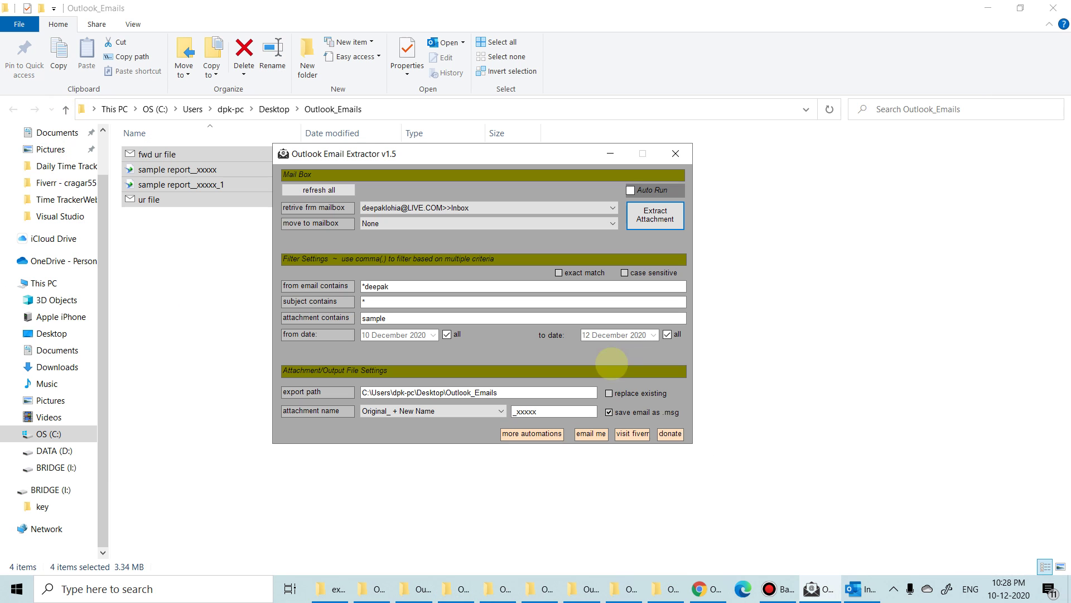
{"action": "left_click", "coordinate": [655, 216]}
{"action": "left_click", "coordinate": [586, 402]}
{"action": "left_click", "coordinate": [649, 588]}
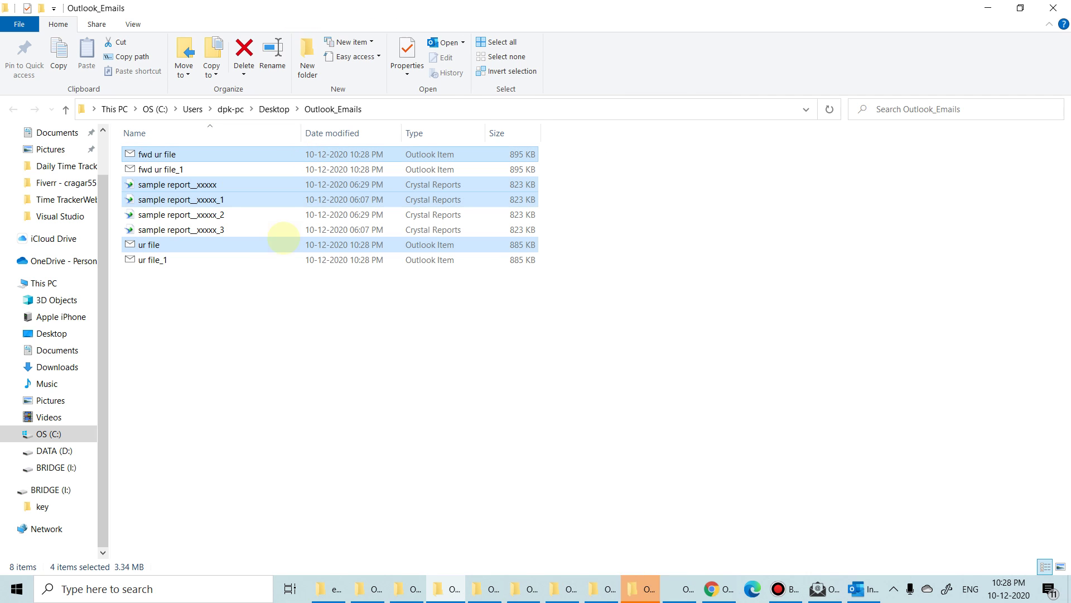
{"action": "left_click_drag", "start_coordinate": [202, 410], "coordinate": [540, 147]}
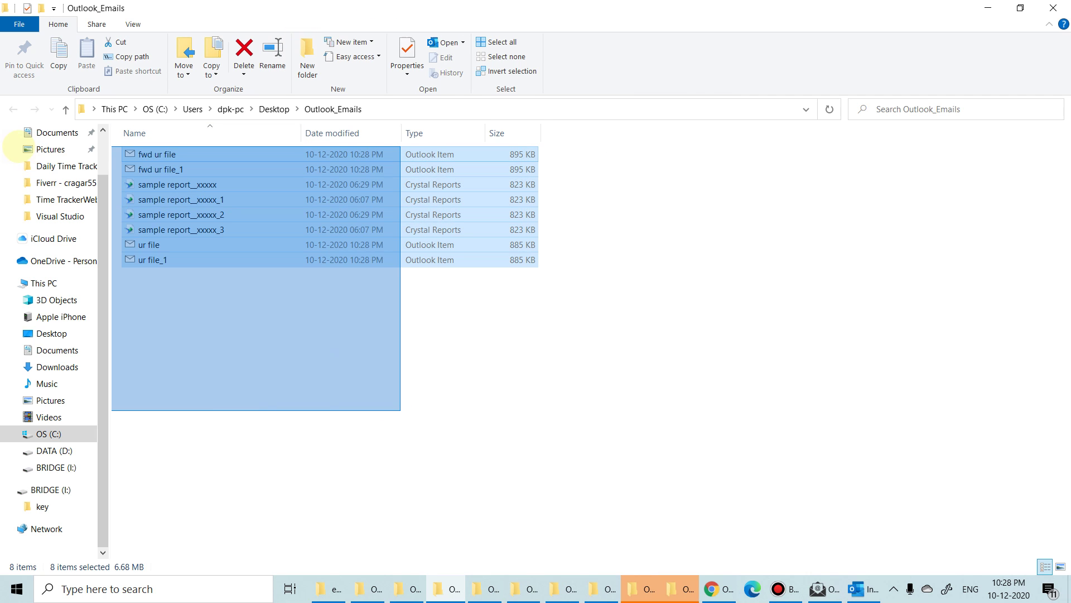
Step: Delete the selected files, then re-extract into Outlook_Emails and dismiss the results summary
{"action": "key", "text": "Delete"}
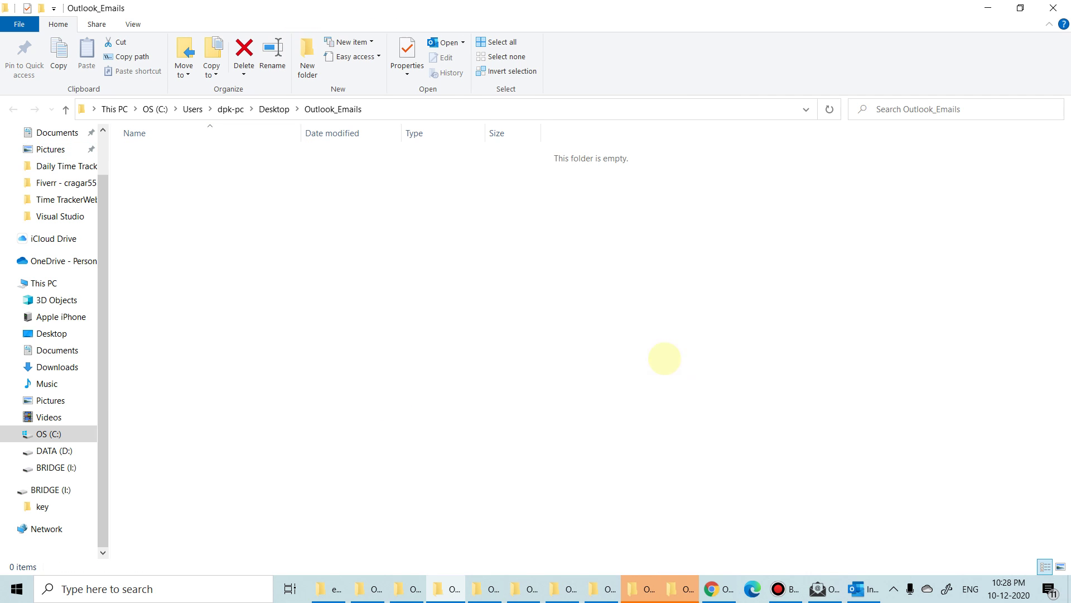
{"action": "left_click", "coordinate": [680, 588]}
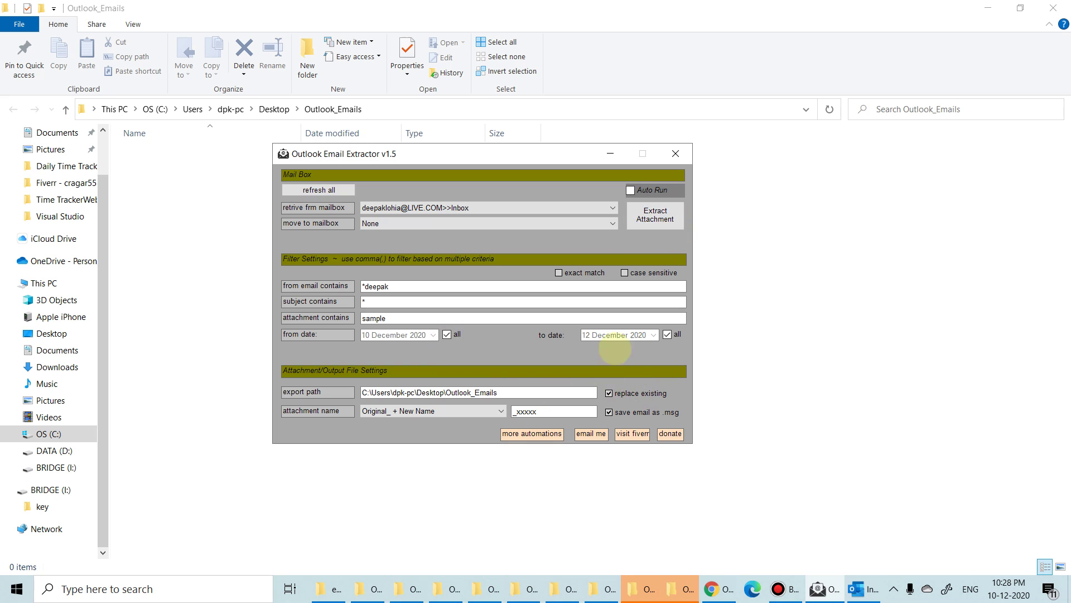
{"action": "left_click", "coordinate": [654, 216]}
{"action": "left_click", "coordinate": [594, 410]}
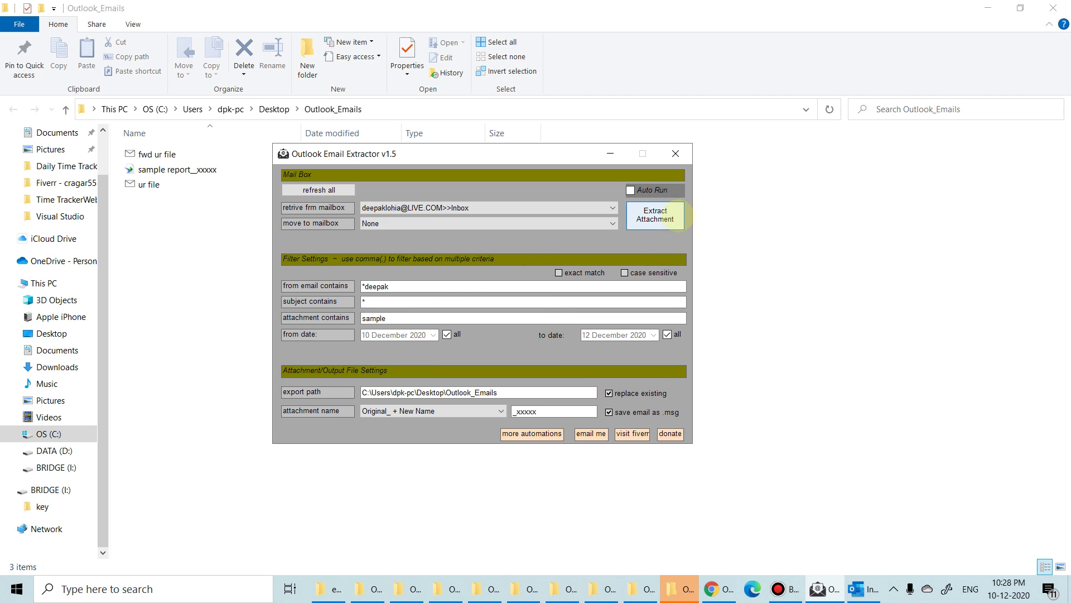
{"action": "left_click_drag", "start_coordinate": [585, 222], "coordinate": [845, 395]}
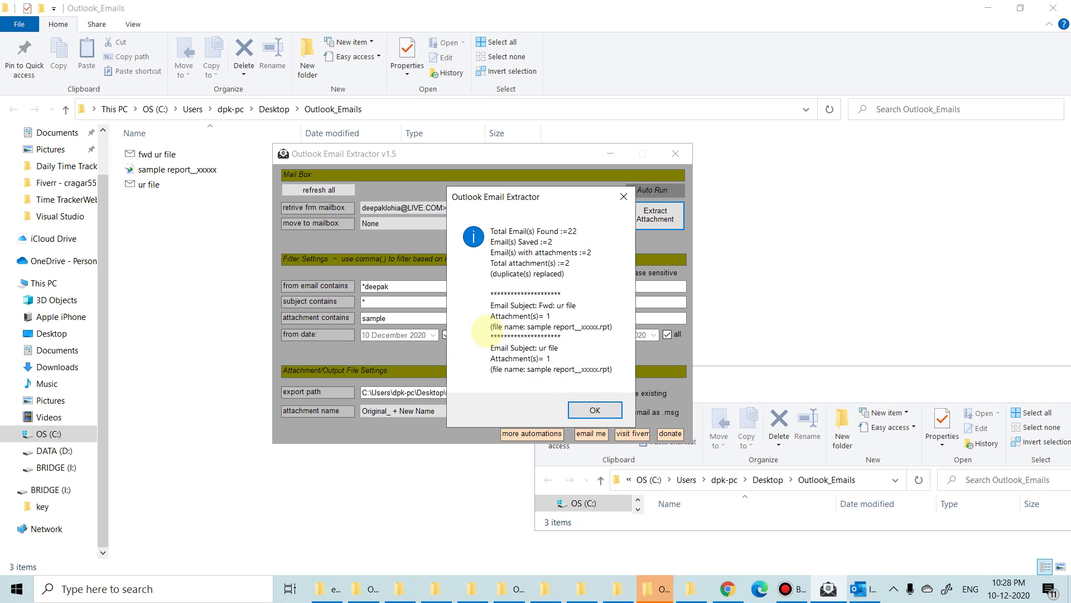
{"action": "left_click", "coordinate": [595, 410]}
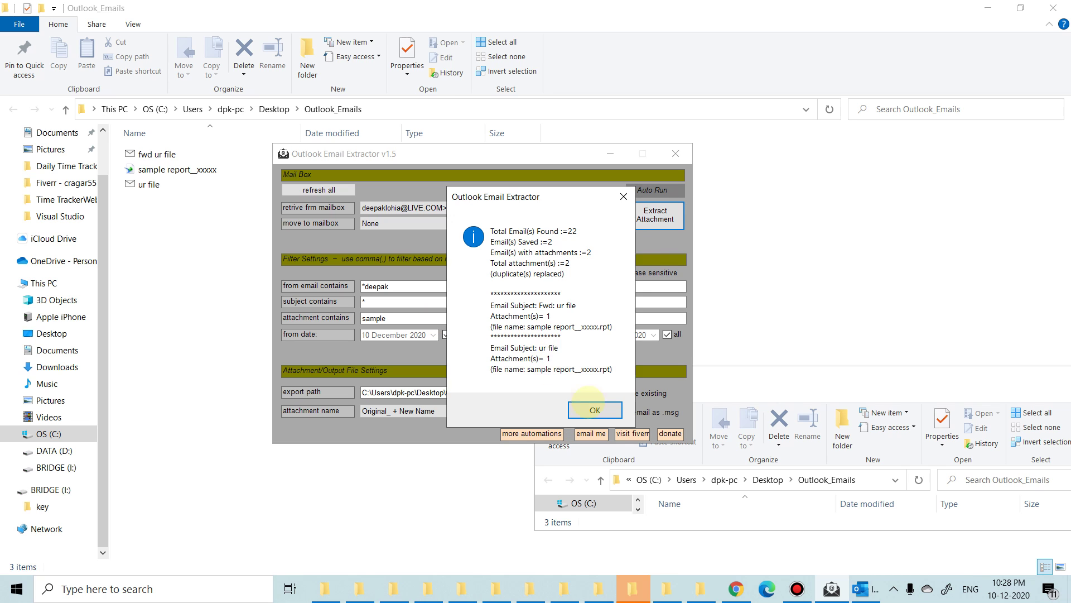
Step: Uncheck the 'replace existing' export option
{"action": "left_click", "coordinate": [593, 343]}
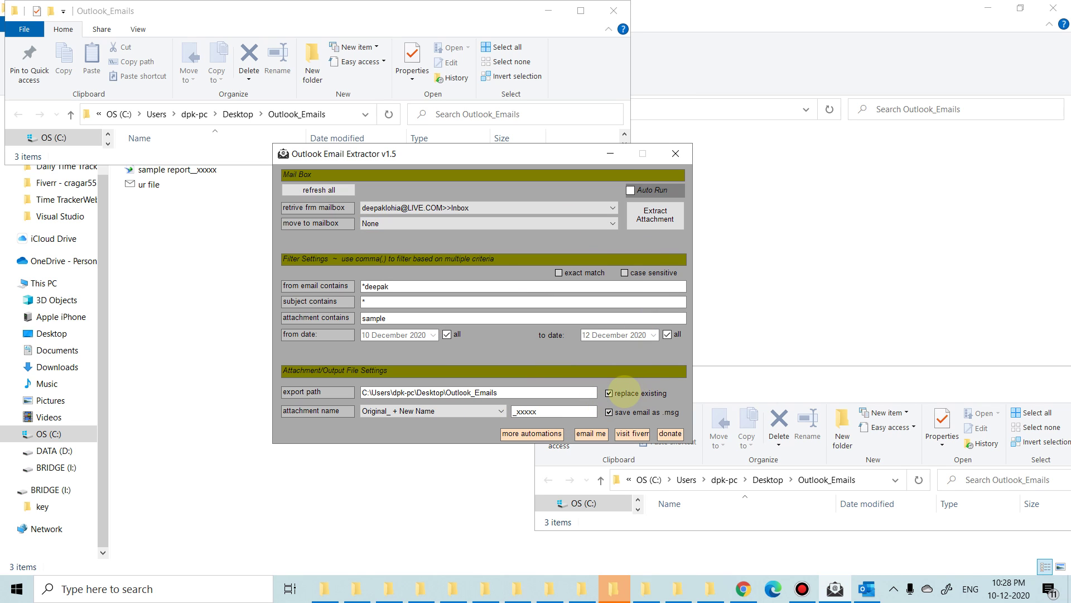
{"action": "left_click", "coordinate": [608, 393]}
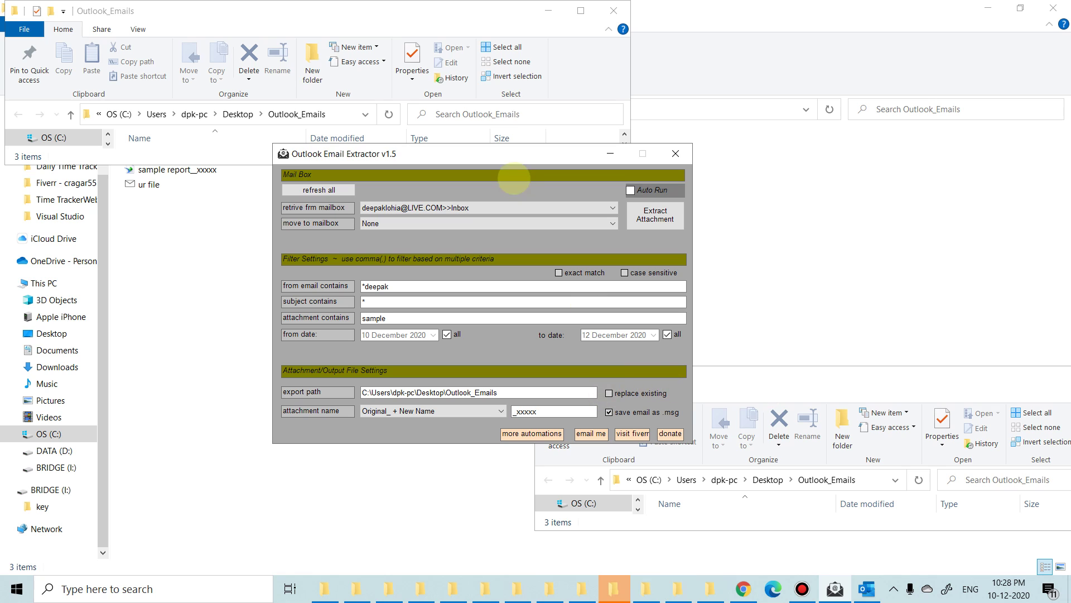
{"action": "left_click_drag", "start_coordinate": [515, 154], "coordinate": [536, 173]}
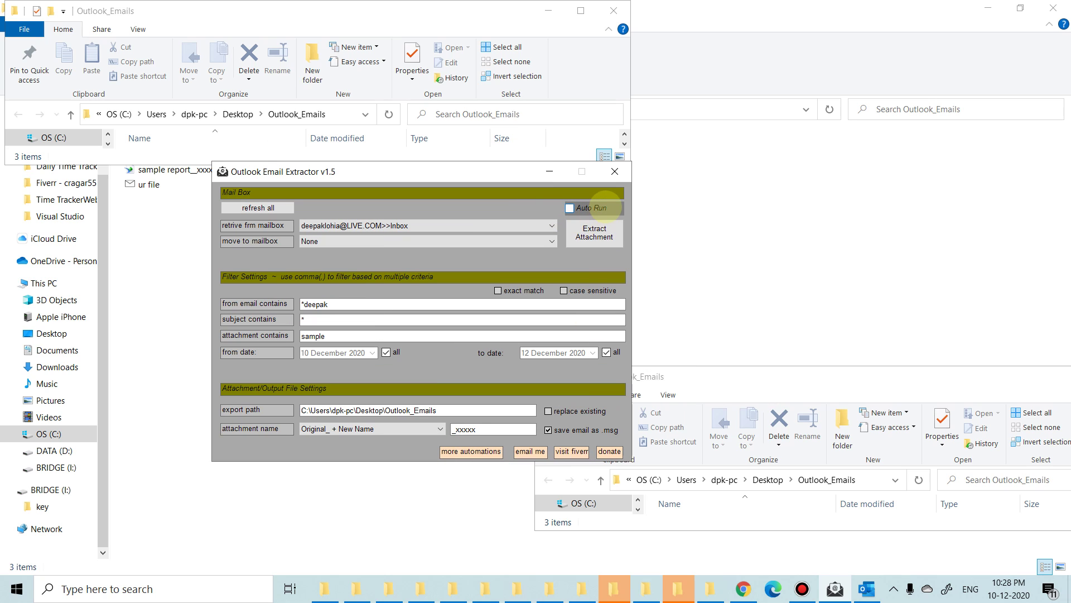
Step: Reset all filters and naming options with 'refresh all', enable Auto Run, then show Outlook
{"action": "left_click_drag", "start_coordinate": [464, 172], "coordinate": [610, 107]}
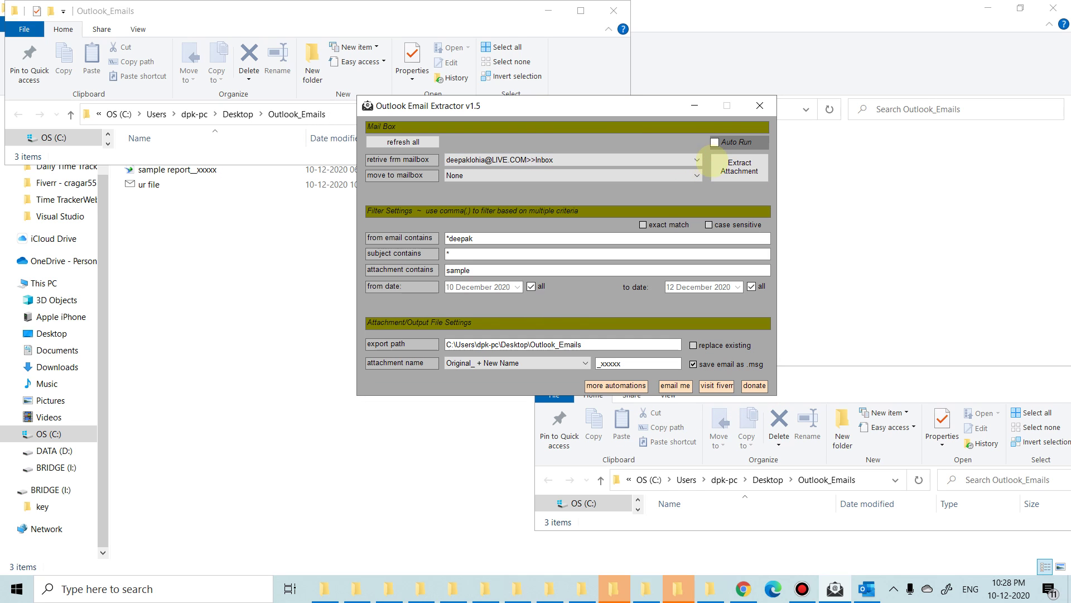
{"action": "double_click", "coordinate": [468, 269]}
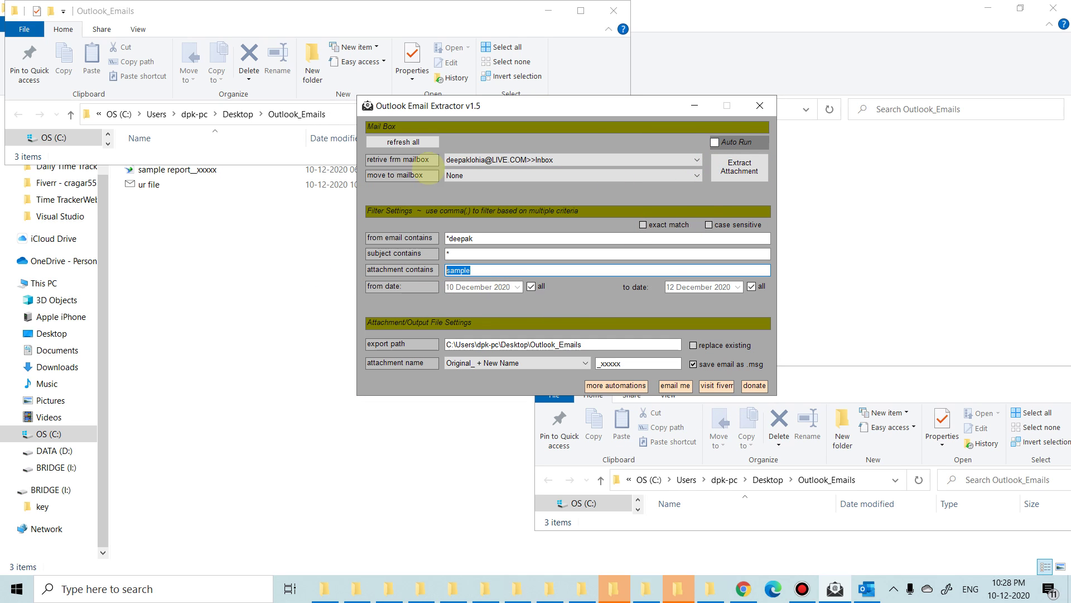
{"action": "left_click", "coordinate": [403, 142]}
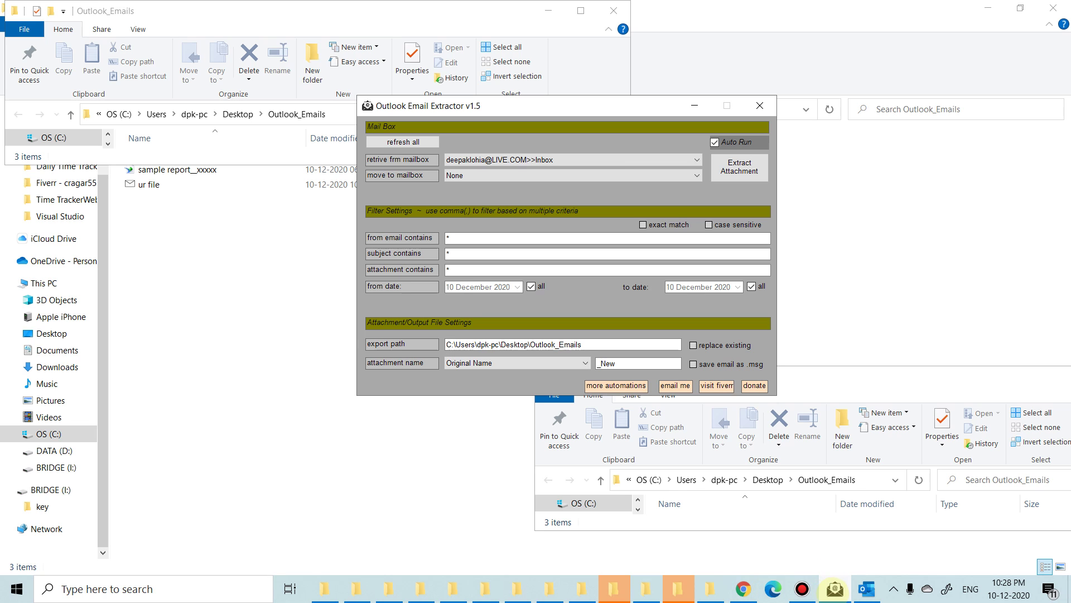
{"action": "mouse_move", "coordinate": [835, 588]}
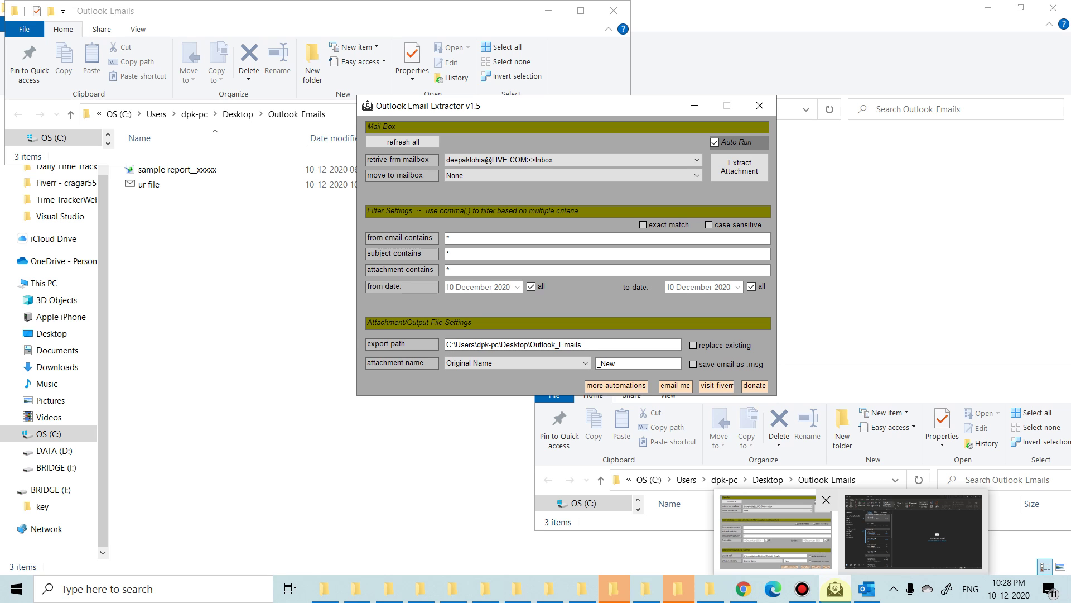
{"action": "left_click", "coordinate": [867, 588]}
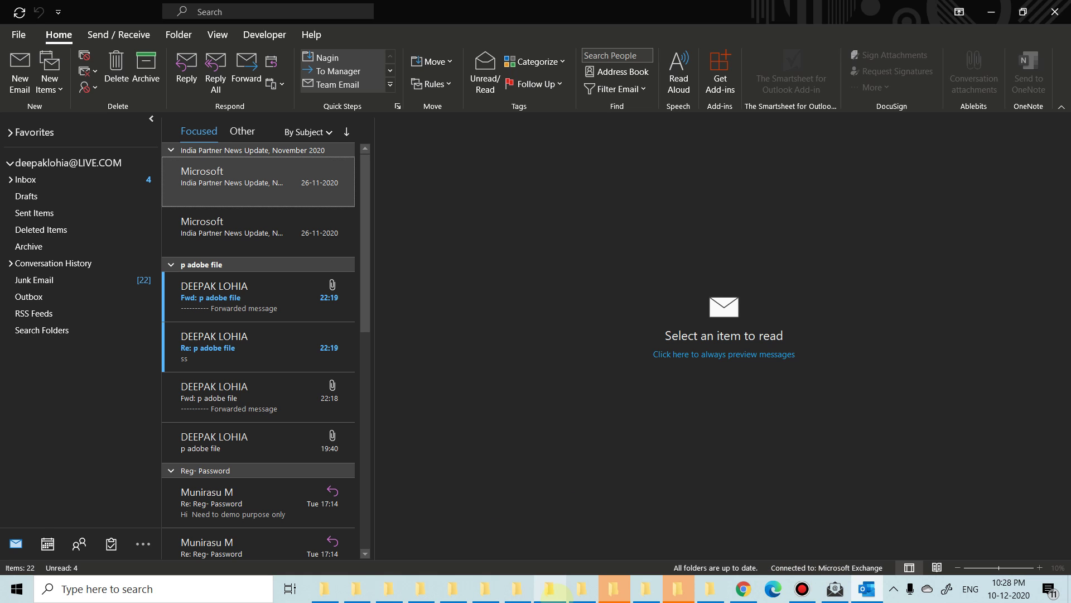
Step: Maximize the Outlook_Emails window and delete all its files
{"action": "left_click", "coordinate": [556, 589]}
{"action": "double_click", "coordinate": [457, 210]}
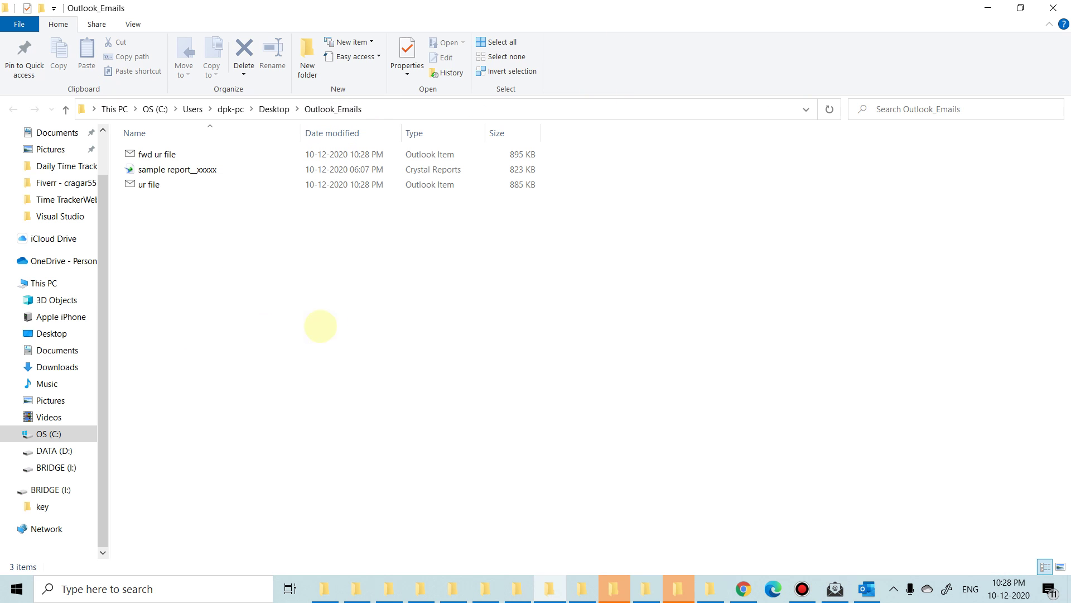
{"action": "key", "text": "ctrl+a"}
{"action": "key", "text": "Delete"}
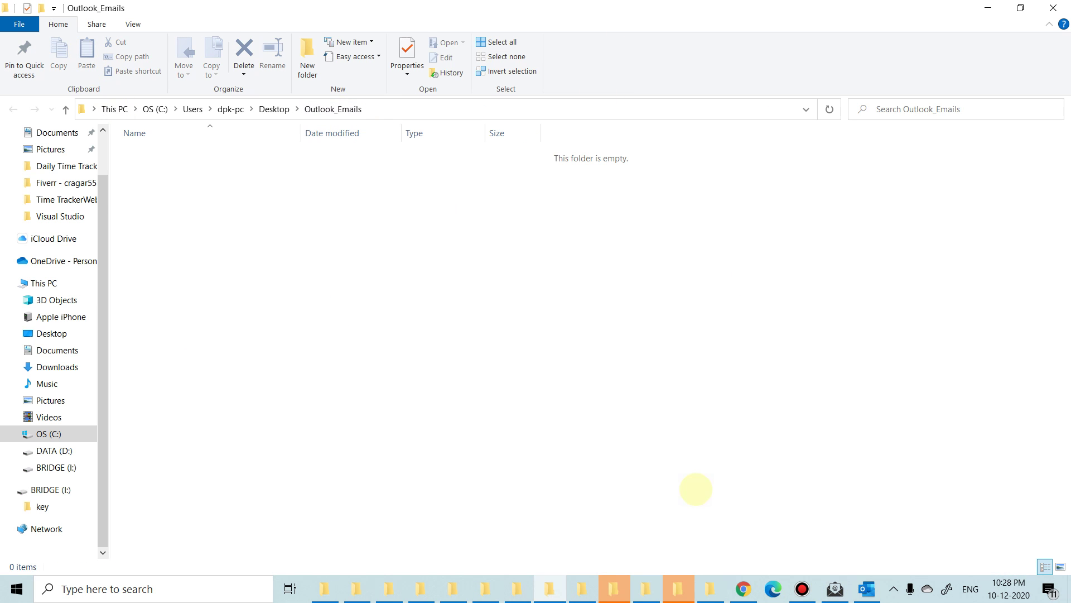
Step: Shrink the empty Outlook_Emails window and place it over the Outlook inbox
{"action": "mouse_move", "coordinate": [526, 12]}
{"action": "left_mouse_down"}
{"action": "mouse_move", "coordinate": [737, 343]}
{"action": "mouse_move", "coordinate": [637, 127]}
{"action": "left_mouse_up"}
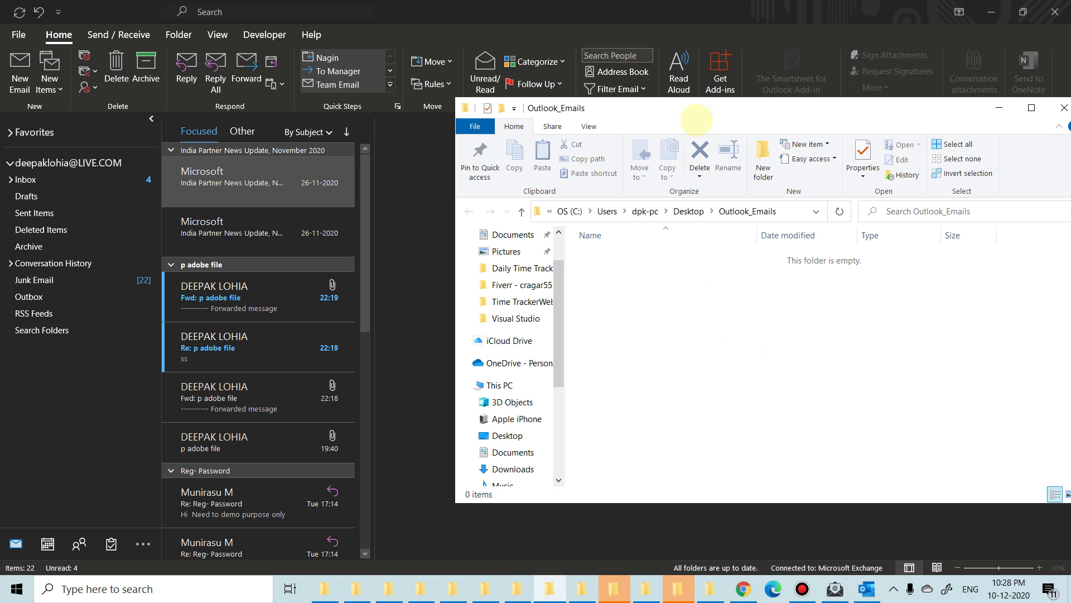
{"action": "left_click", "coordinate": [742, 588]}
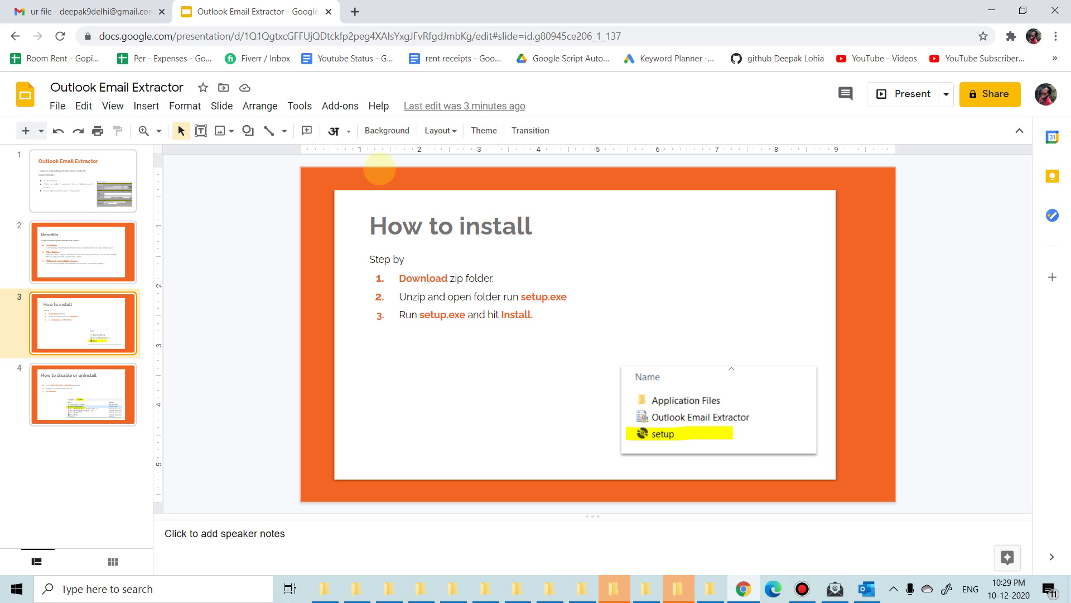
{"action": "key", "text": "alt+Tab"}
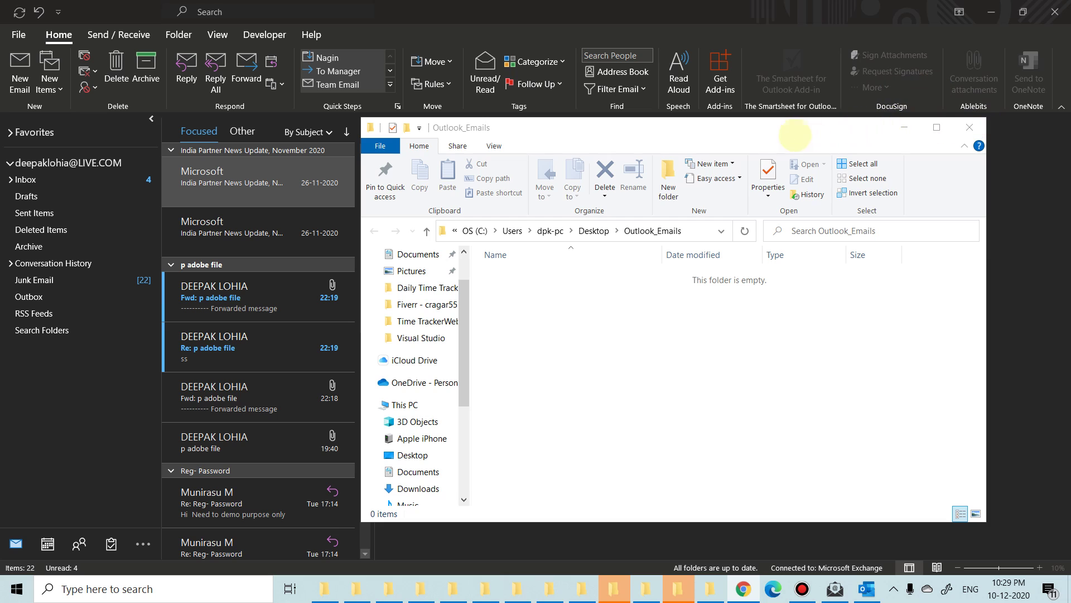
{"action": "left_click_drag", "start_coordinate": [795, 127], "coordinate": [868, 219]}
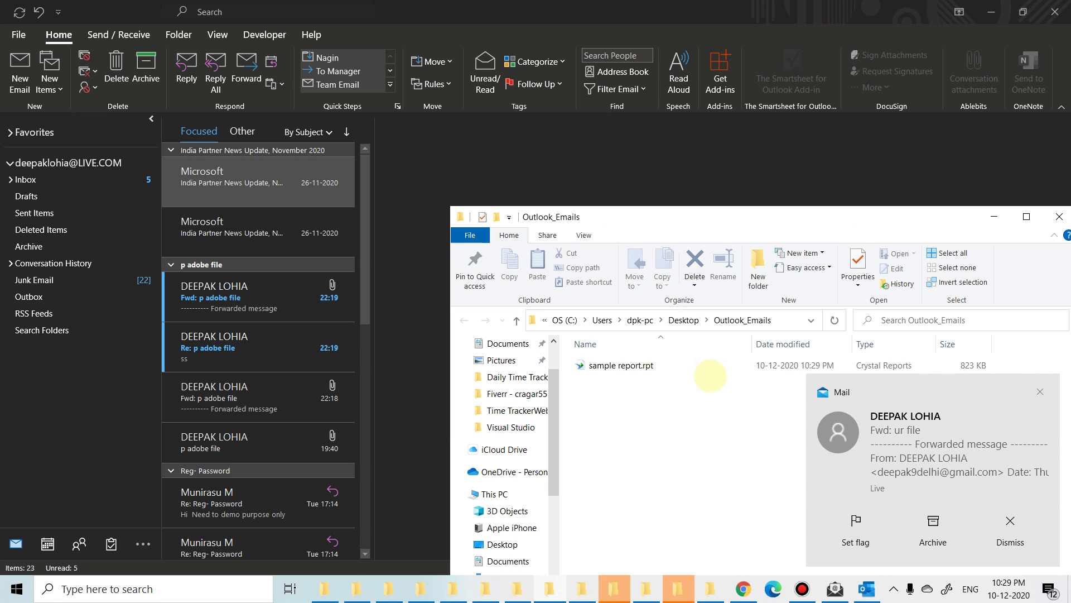
Step: Select the auto-saved sample report.rpt, check and close the extractor, then maximize Outlook_Emails
{"action": "left_click", "coordinate": [621, 365]}
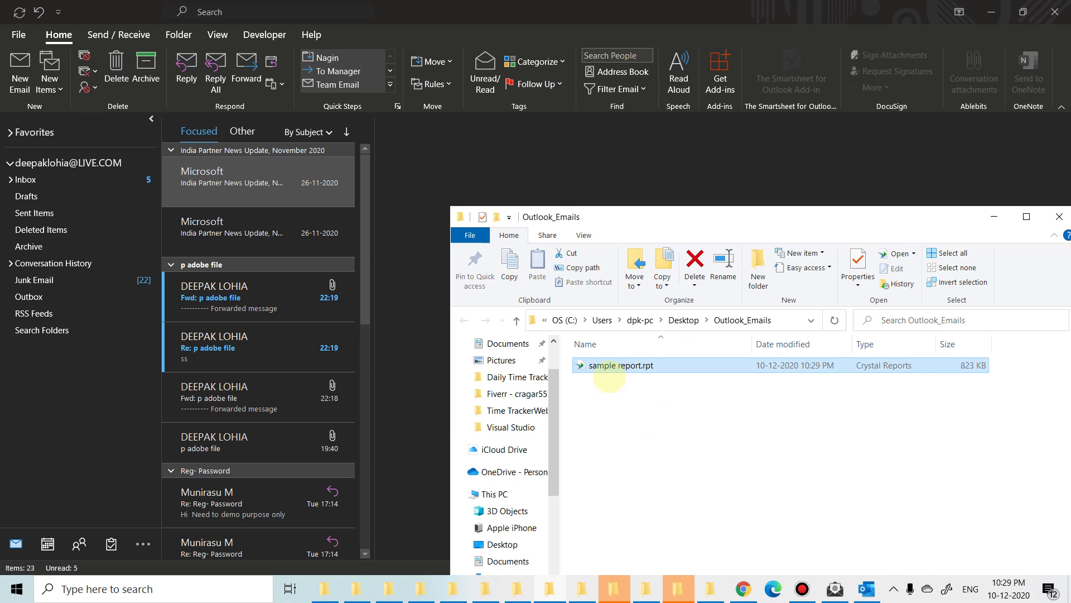
{"action": "key", "text": "alt+Tab"}
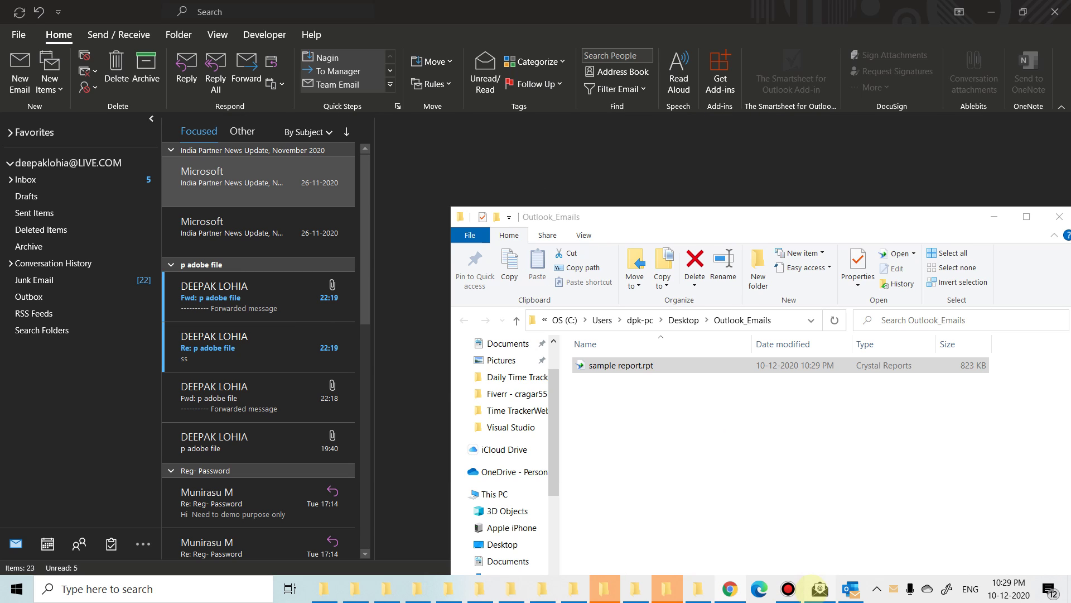
{"action": "left_click", "coordinate": [742, 588]}
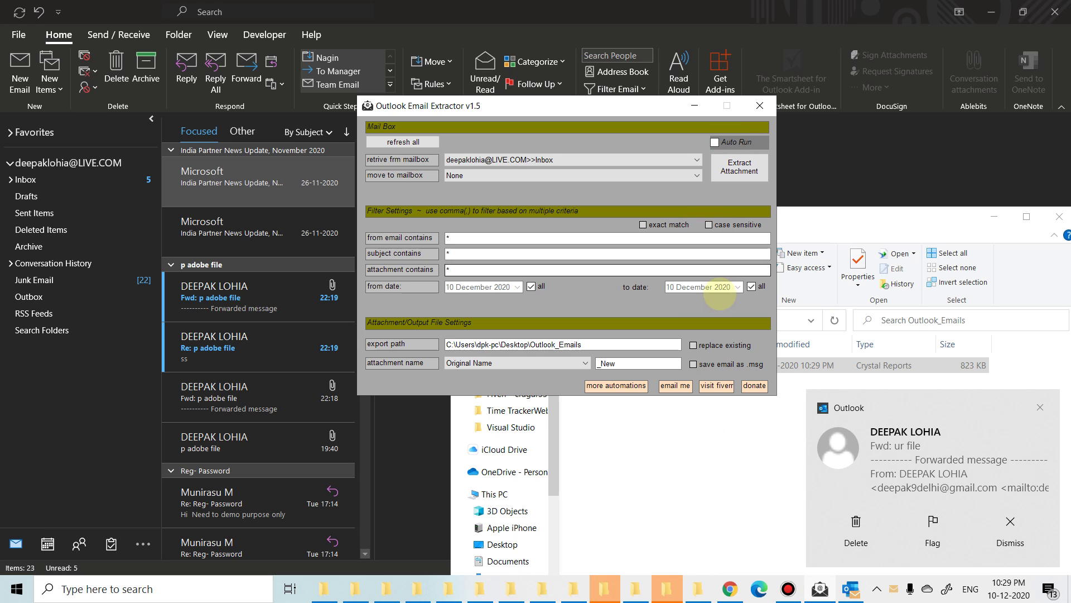
{"action": "left_click", "coordinate": [759, 106]}
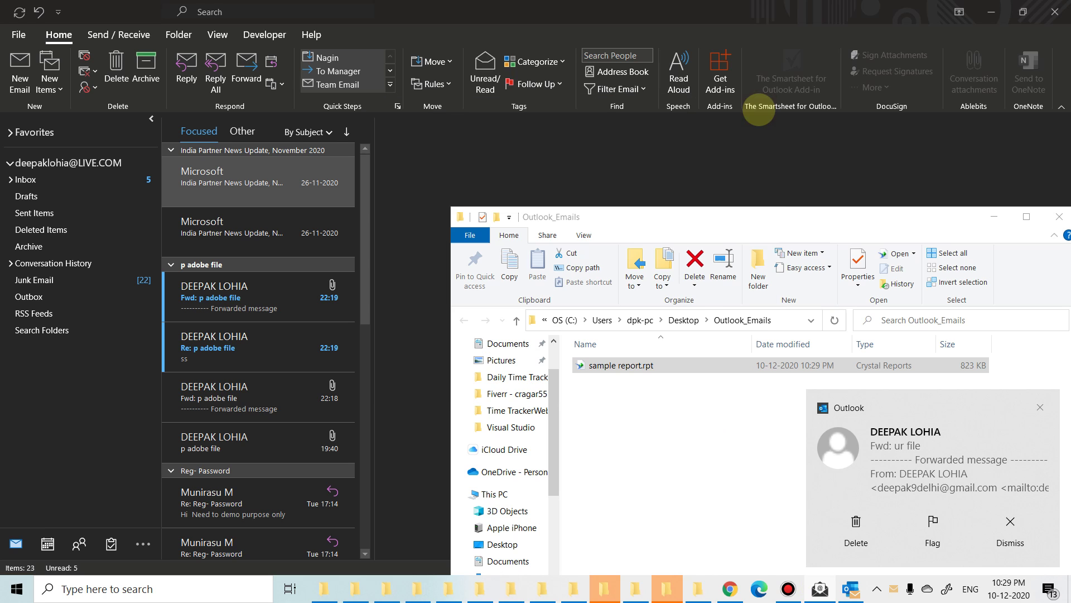
{"action": "left_click", "coordinate": [990, 11]}
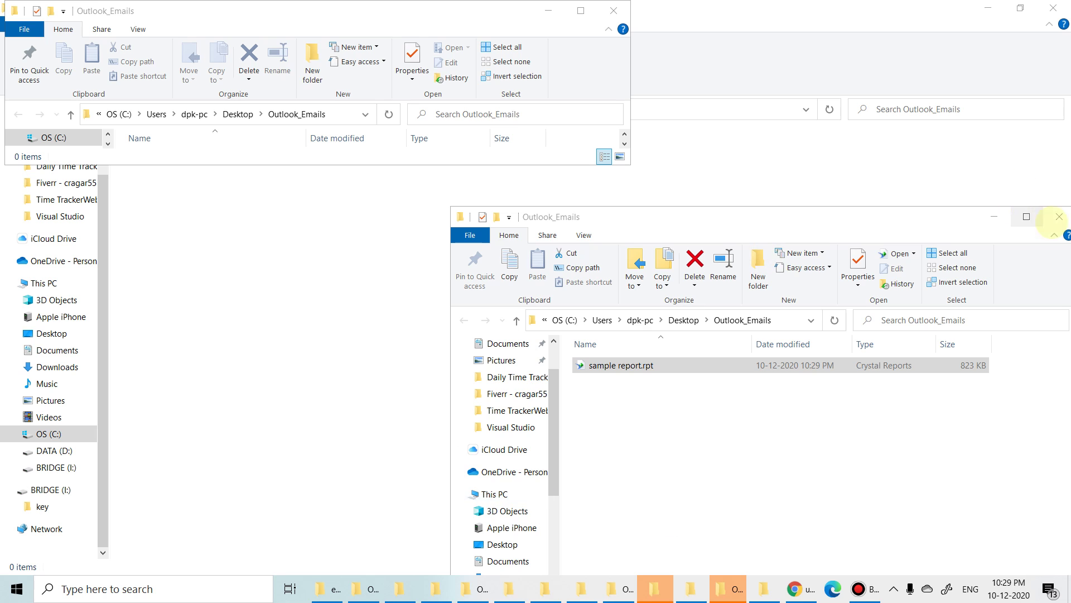
{"action": "double_click", "coordinate": [613, 17]}
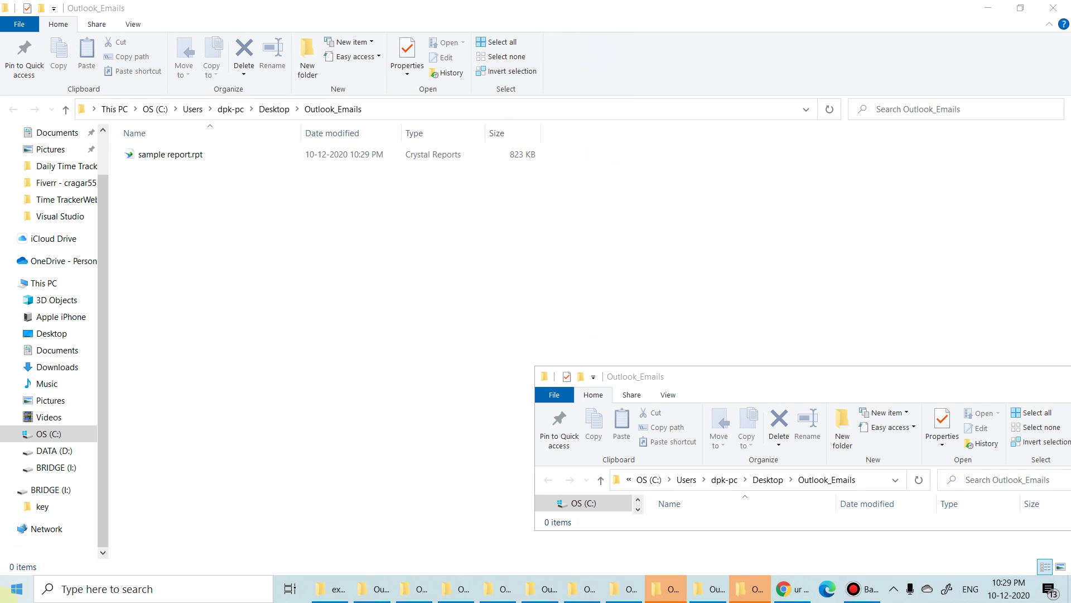
Step: Remove Outlook Email Extractor from Control Panel's Programs and Features
{"action": "left_click", "coordinate": [17, 588]}
{"action": "type", "text": "c"}
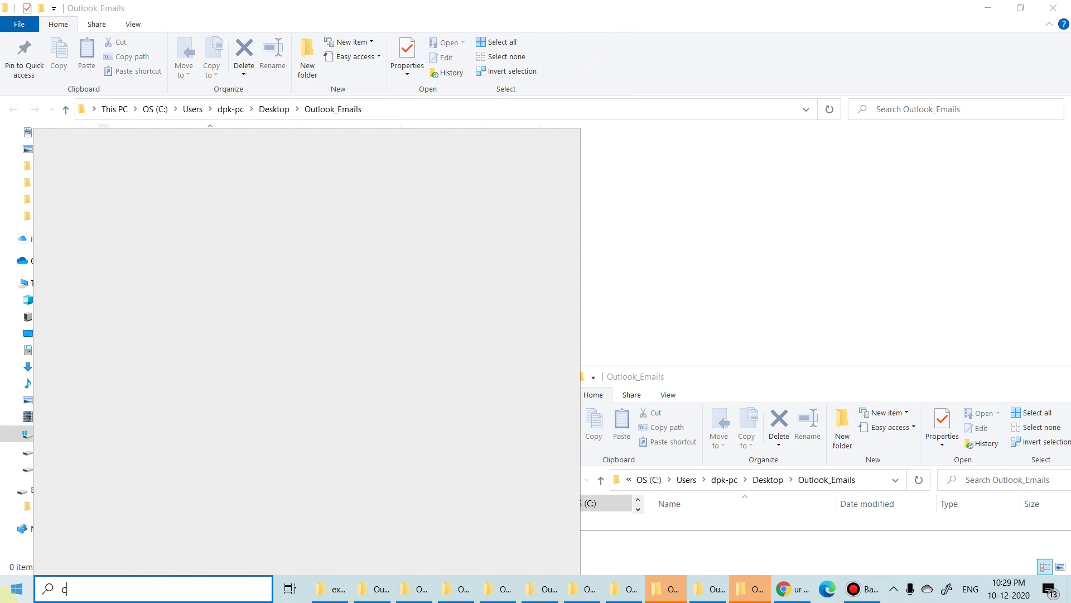
{"action": "type", "text": "on"}
{"action": "key", "text": "Return"}
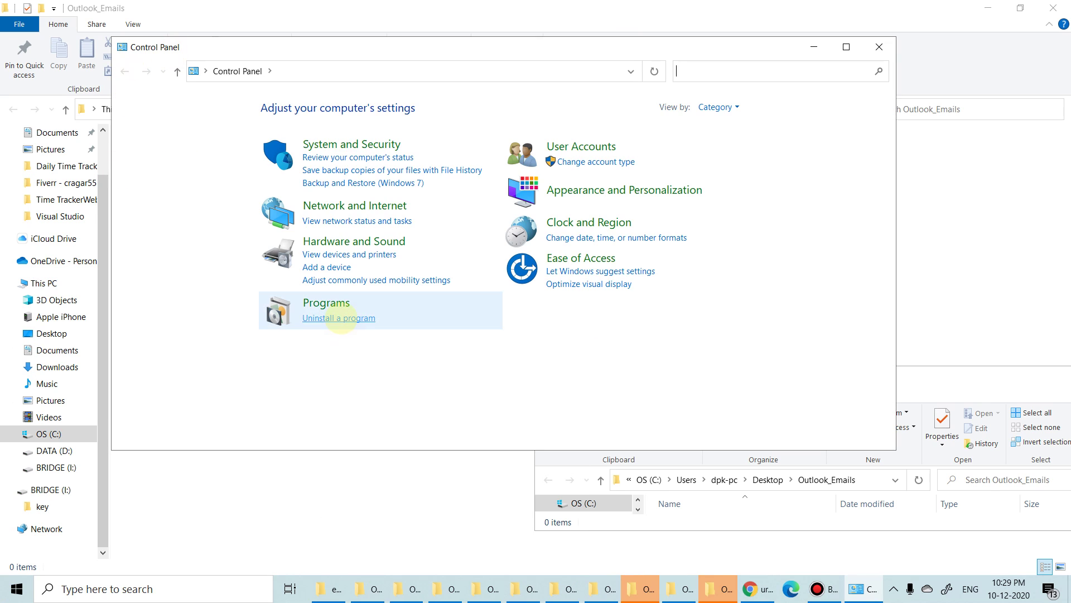
{"action": "left_click", "coordinate": [338, 318]}
{"action": "left_click", "coordinate": [322, 206]}
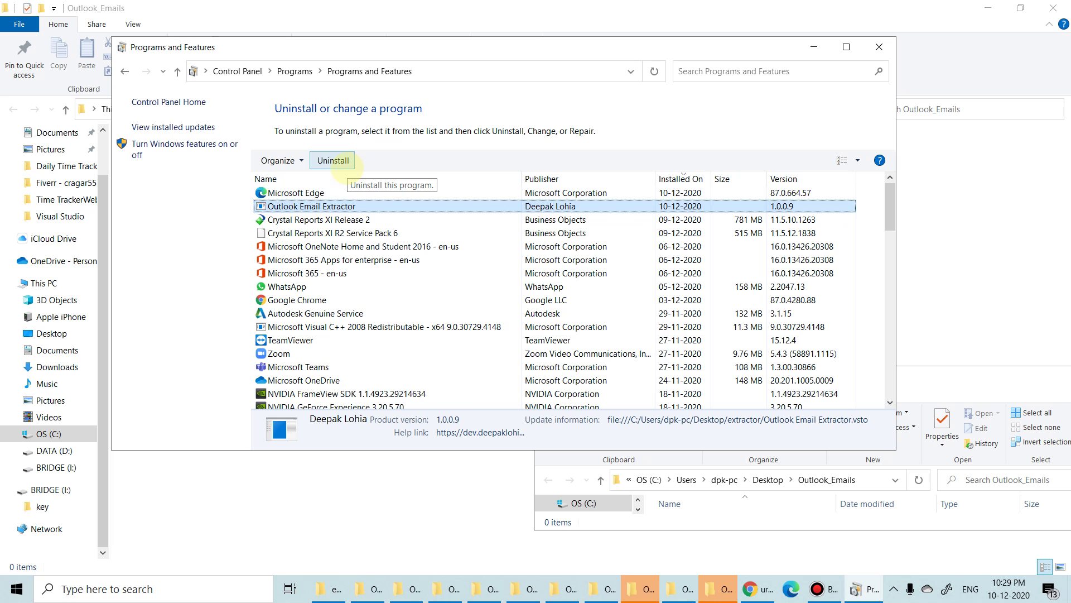
{"action": "left_click", "coordinate": [333, 161]}
{"action": "left_click", "coordinate": [577, 339]}
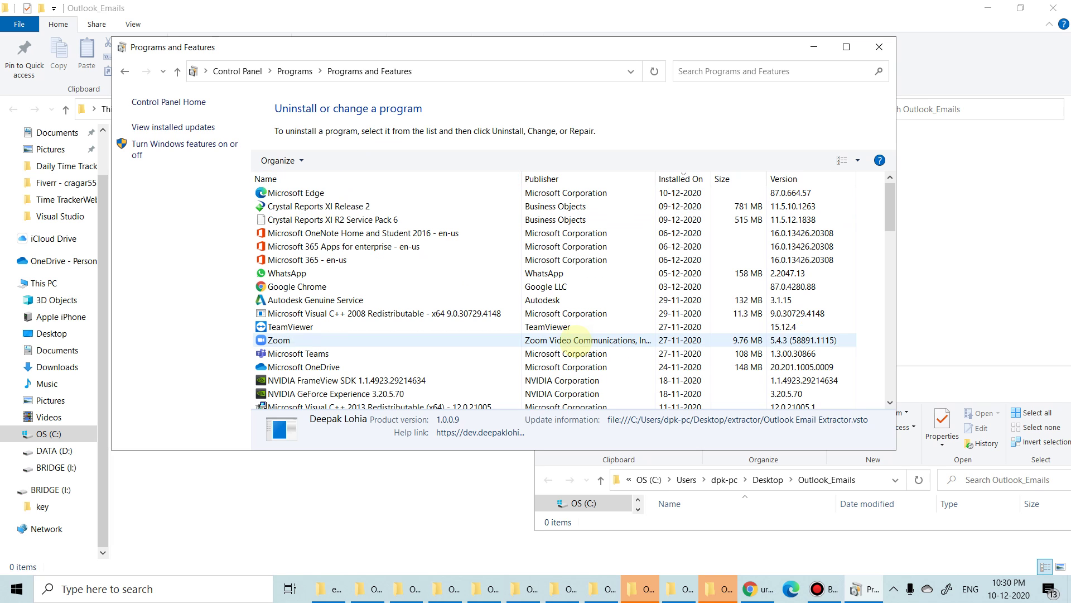
Step: Close Programs and Features and the duplicate Outlook_Emails windows
{"action": "left_click", "coordinate": [878, 46]}
{"action": "left_click", "coordinate": [1057, 377]}
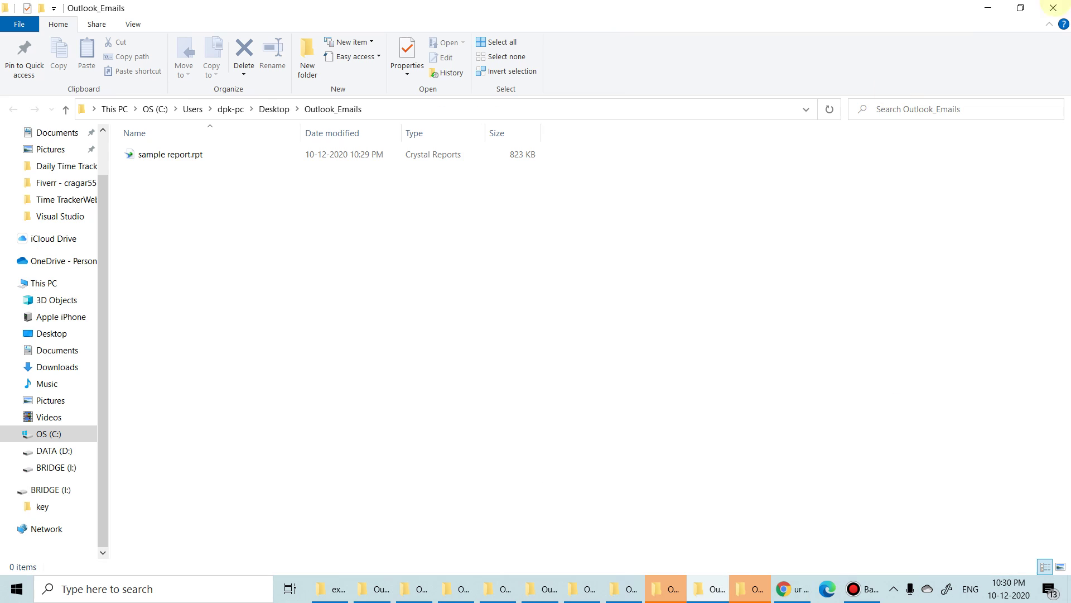
{"action": "left_click", "coordinate": [1053, 8]}
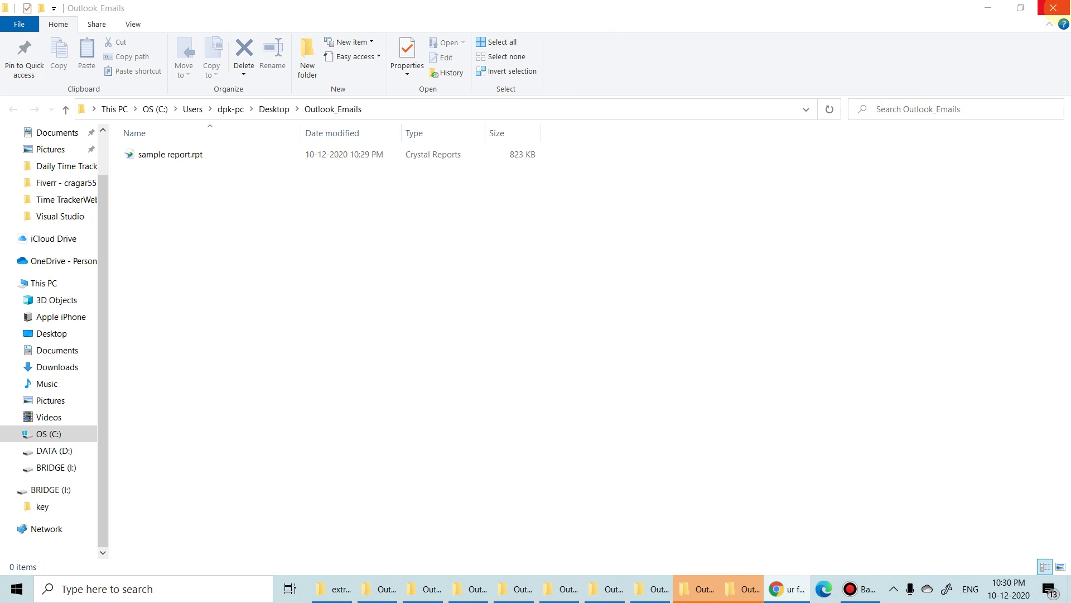